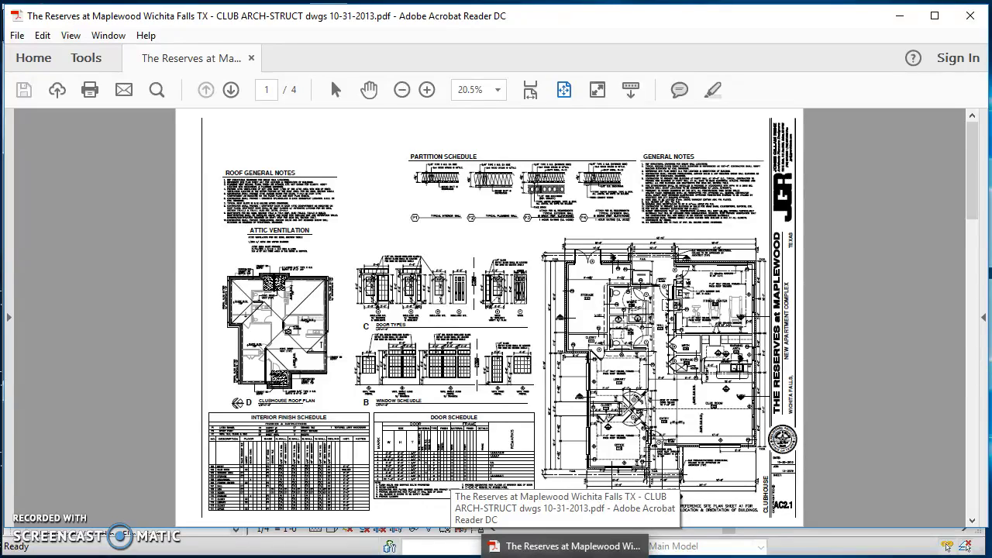
Step: In Acrobat Reader, marquee-zoom into the top-left part of the floor plan drawing
click(563, 545)
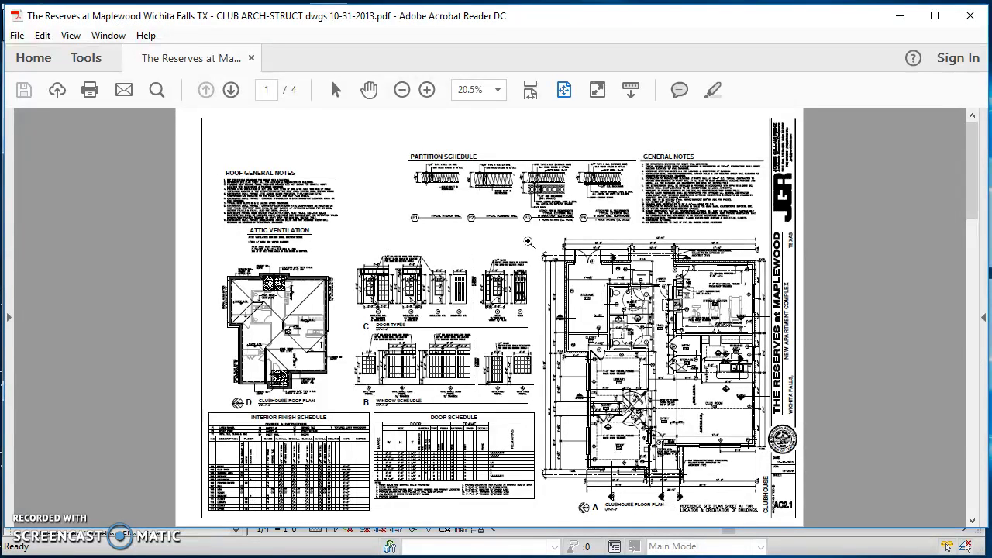
click(79, 39)
mouse_move(124, 133)
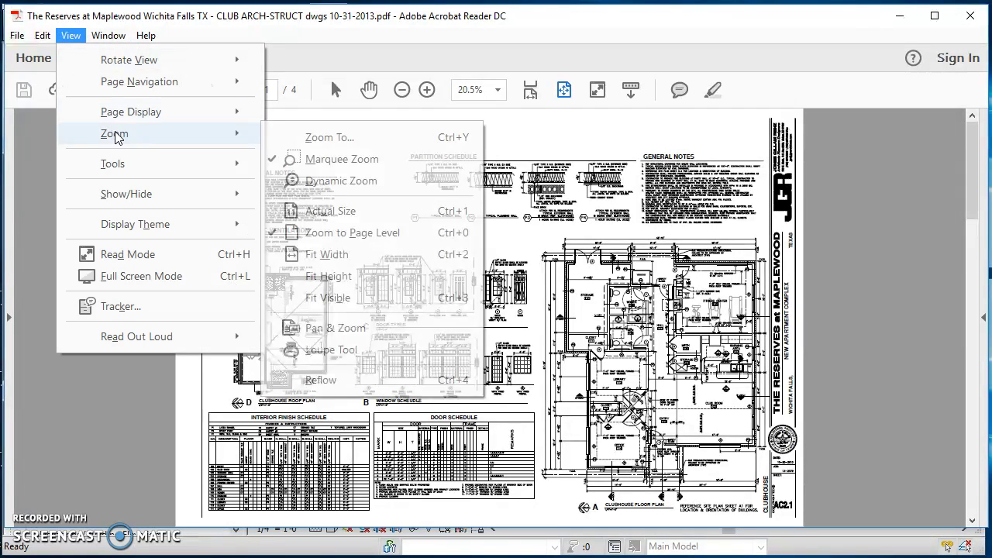
click(402, 159)
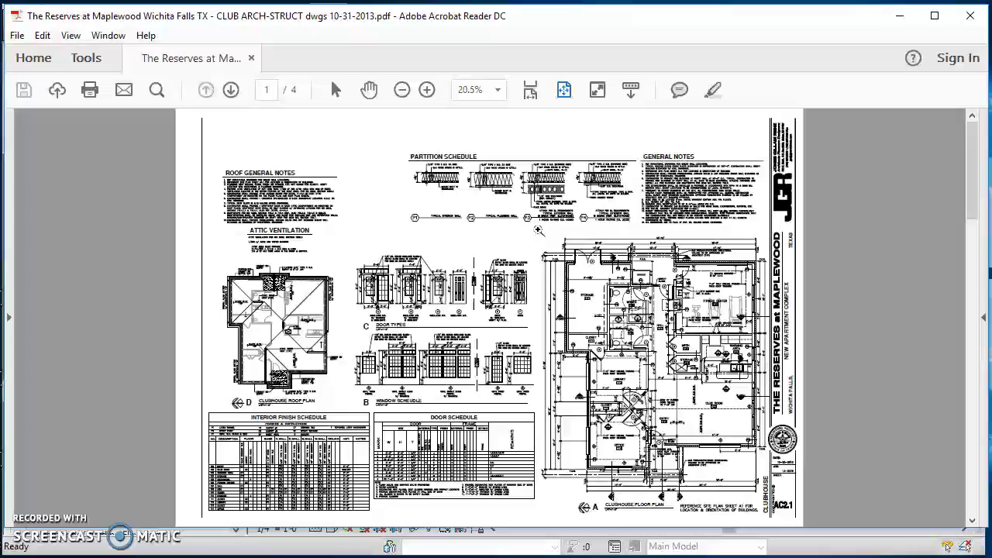
drag(538, 230, 778, 508)
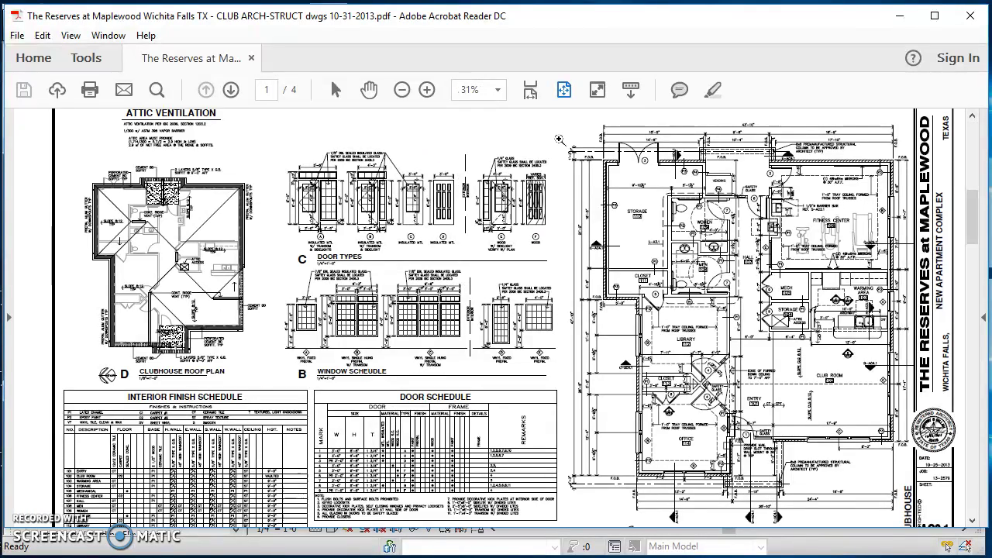
drag(559, 120, 756, 326)
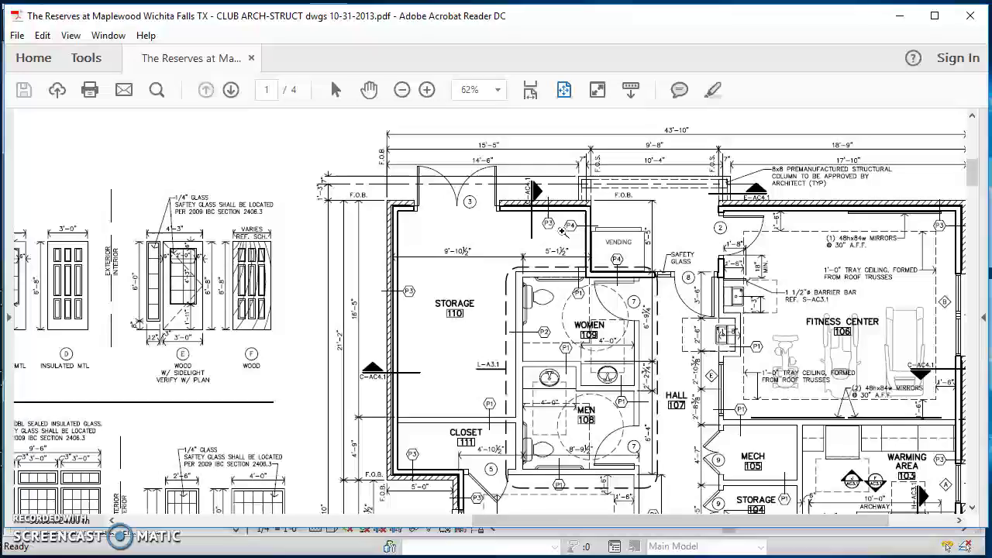
Step: Scroll up to the Partition Schedule's P1–P4 wall types, then minimize Acrobat
drag(974, 175, 974, 148)
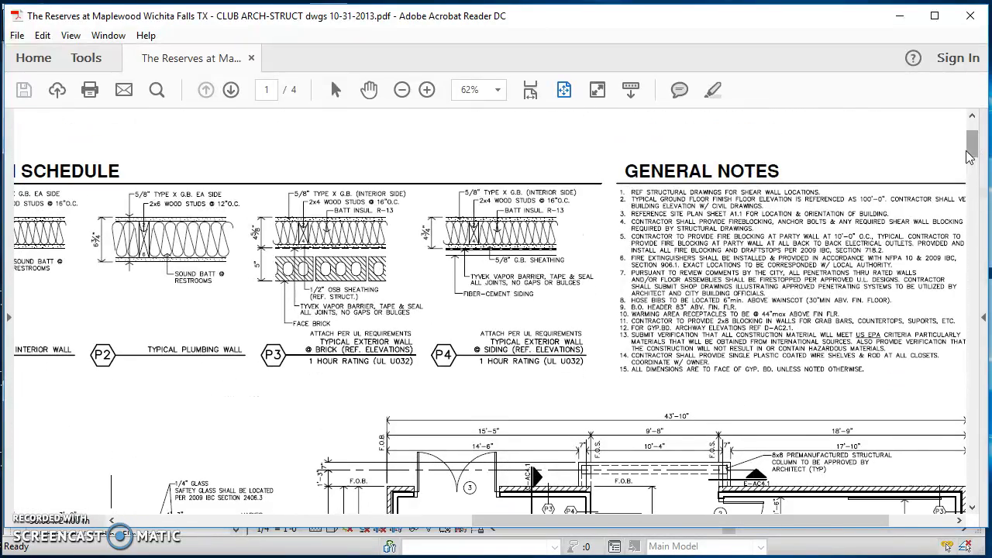
drag(719, 526, 634, 527)
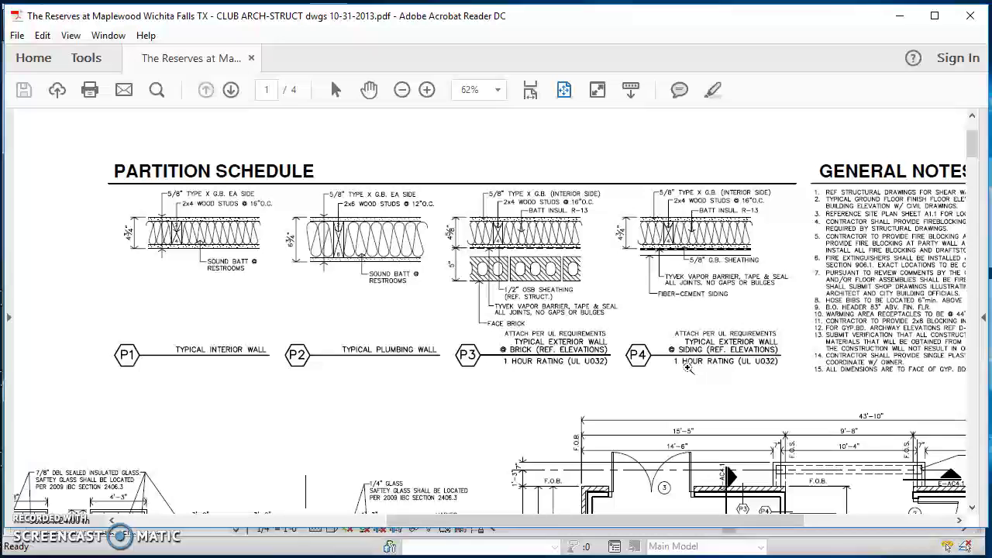
click(899, 16)
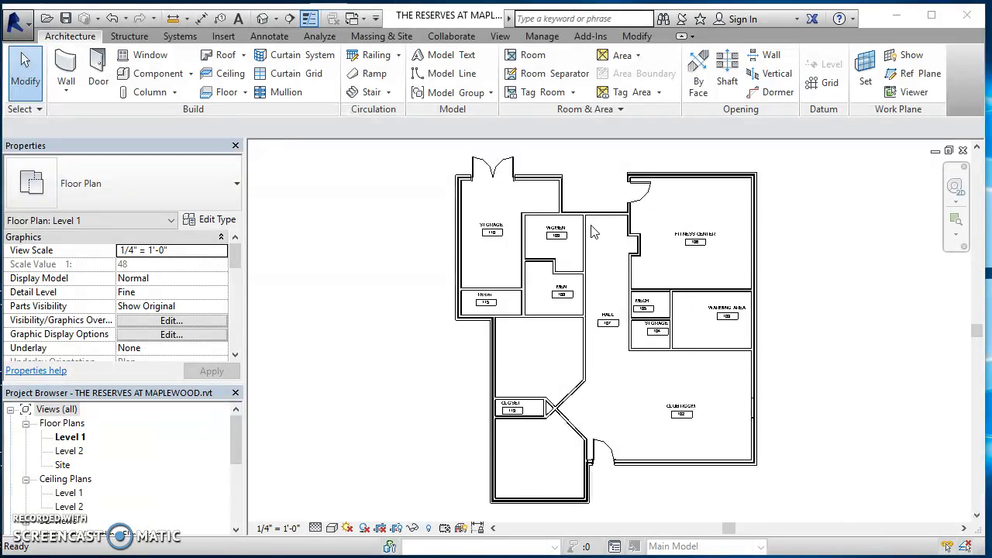
Step: Zoom around the Level 1 plan and open the Annotate tools for Tag by Category
scroll(586, 189, up, 2)
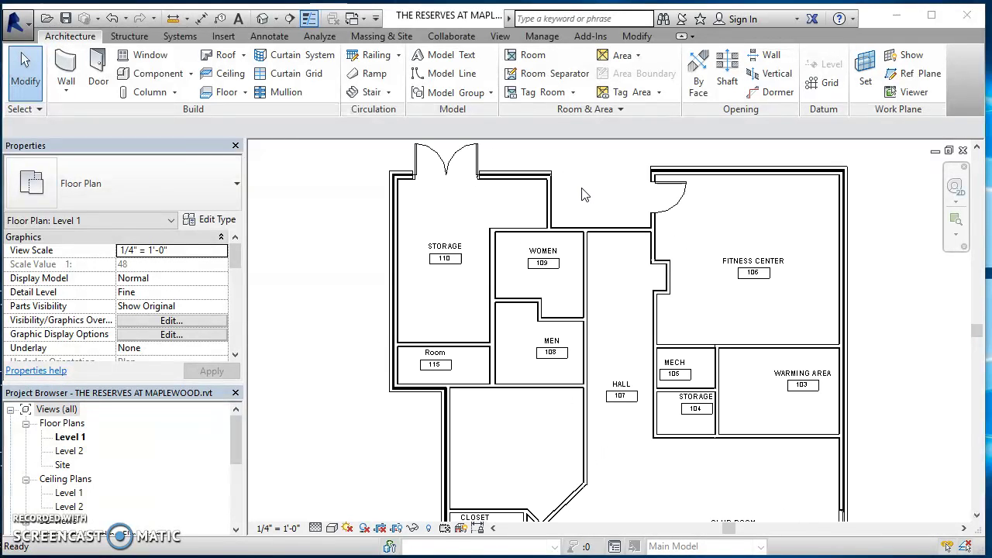
scroll(574, 197, up, 1)
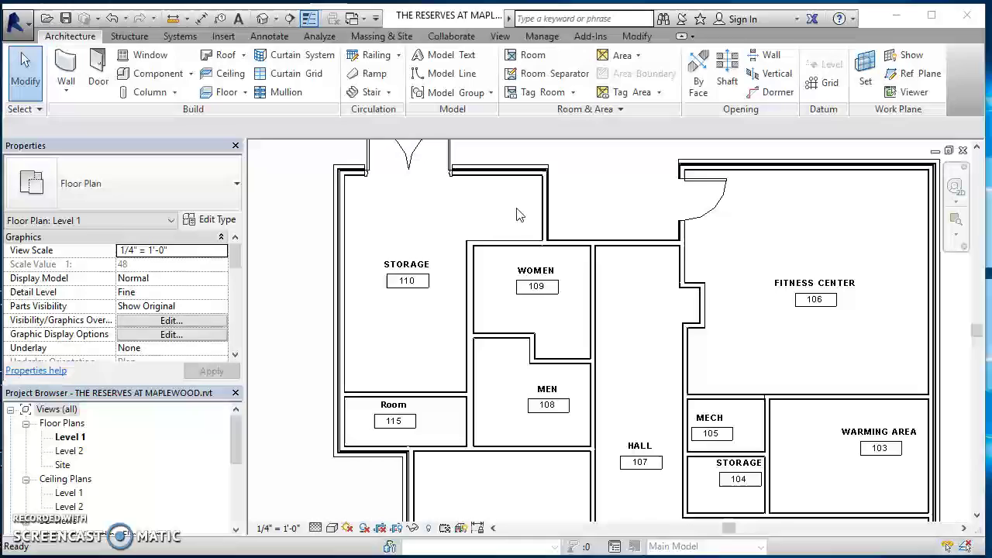
scroll(511, 221, down, 1)
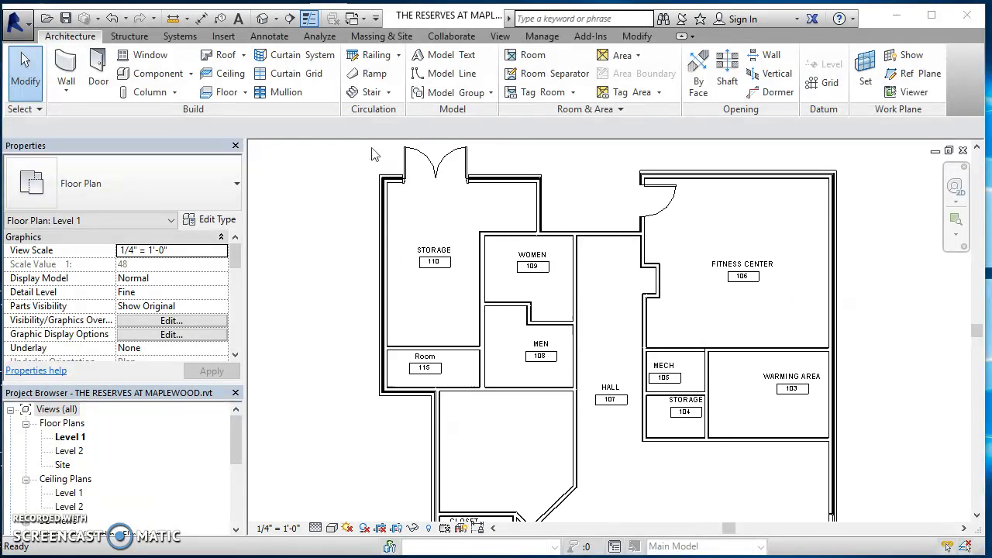
click(266, 37)
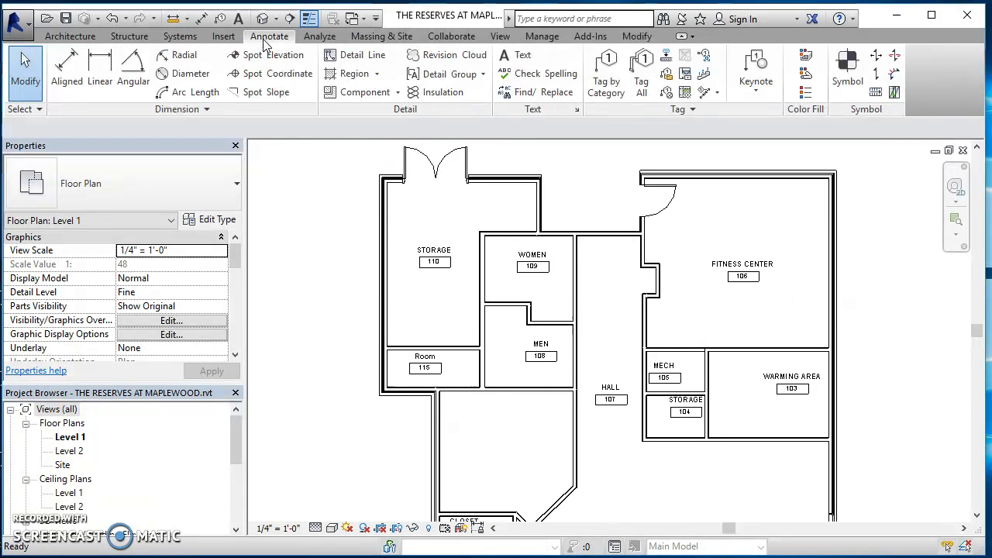
click(606, 90)
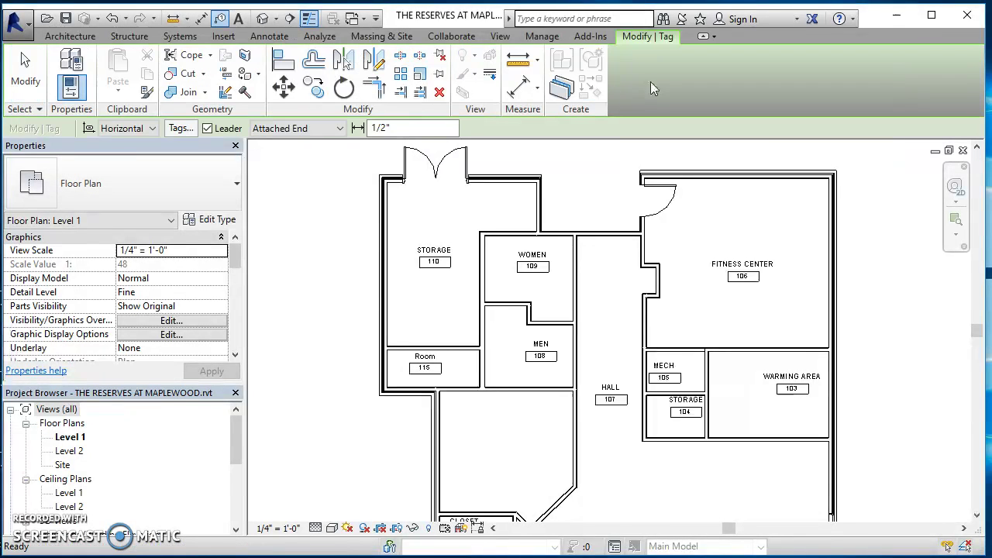
click(153, 131)
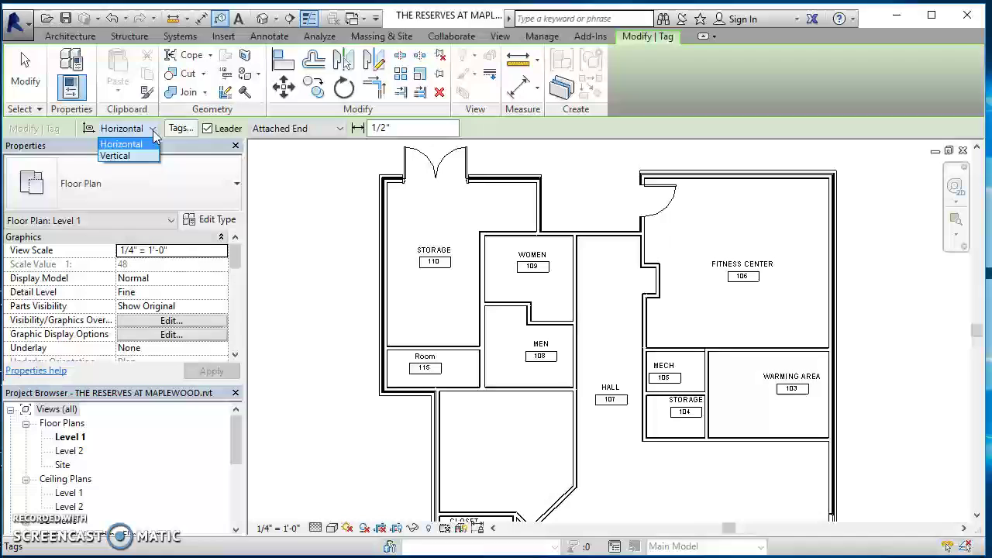
click(155, 132)
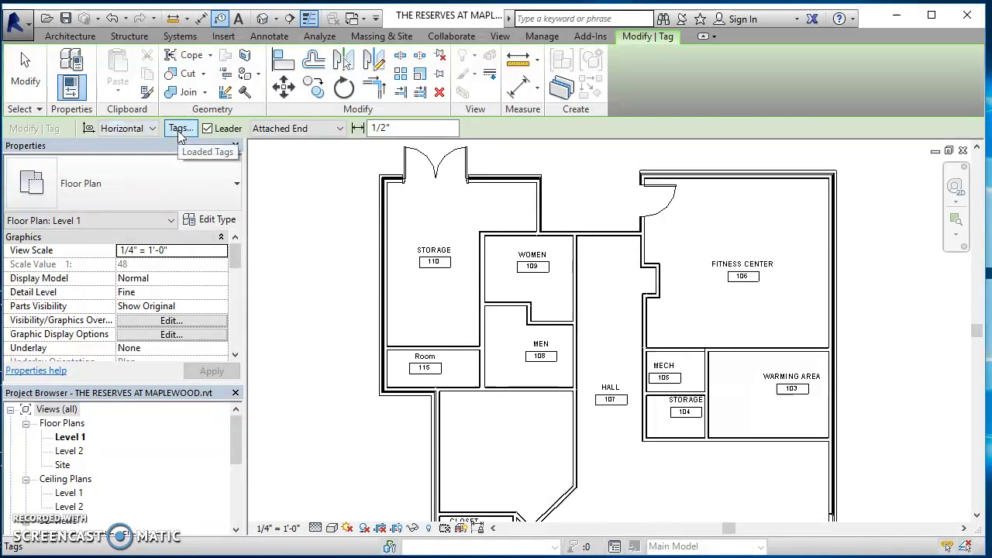
click(179, 130)
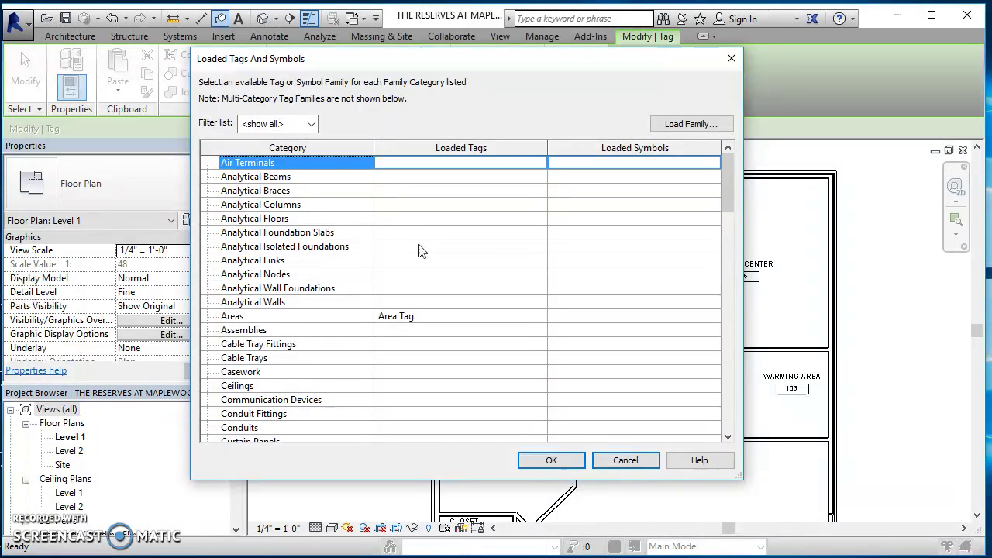
drag(726, 180, 727, 401)
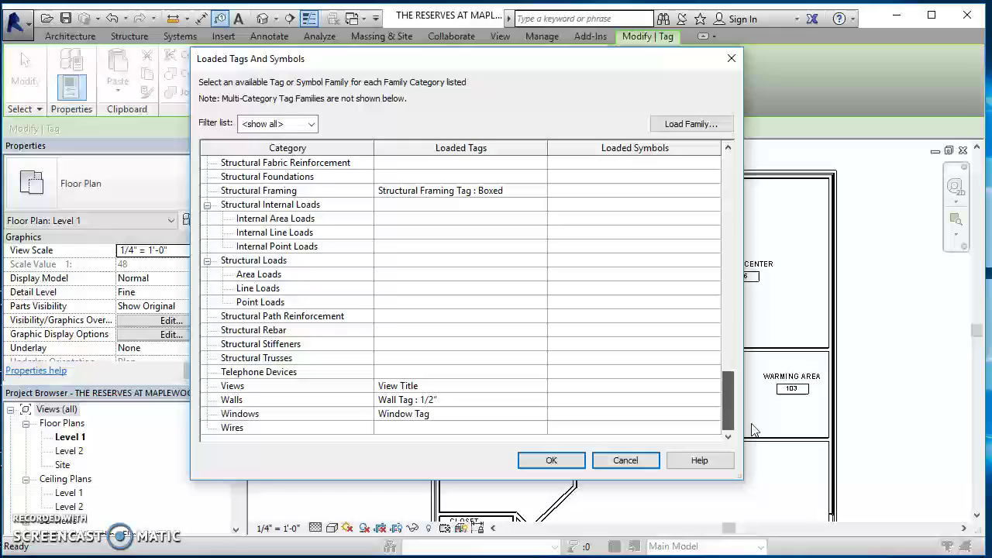
click(471, 404)
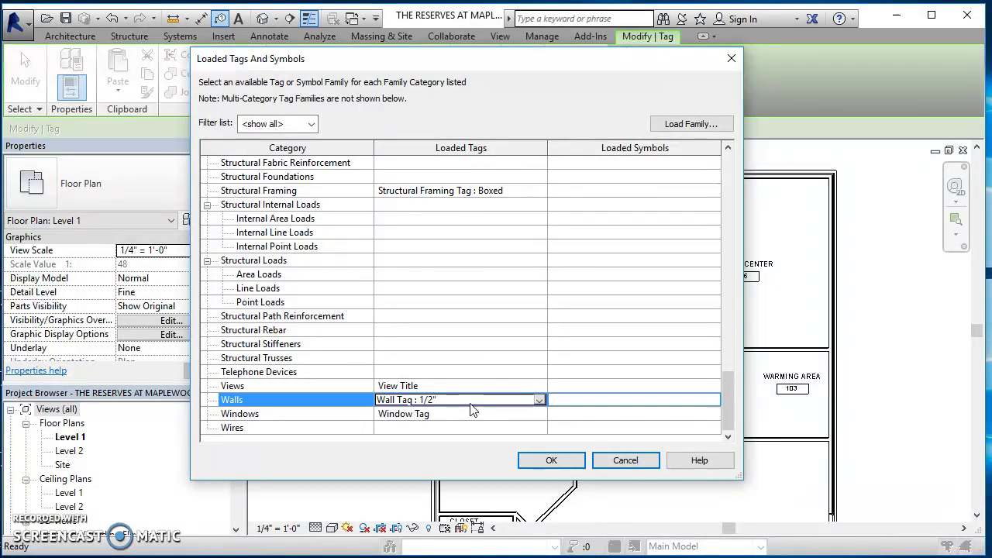
click(540, 399)
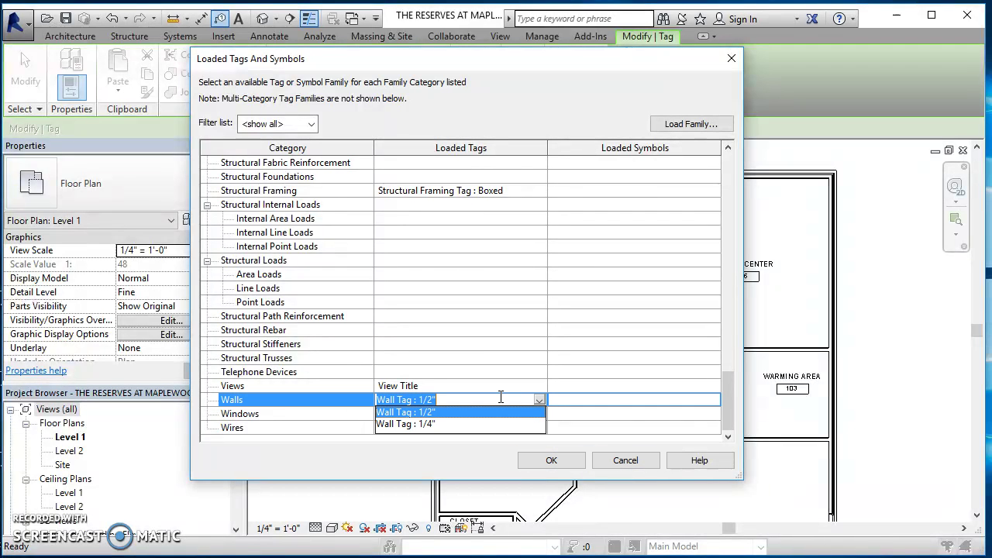
click(422, 412)
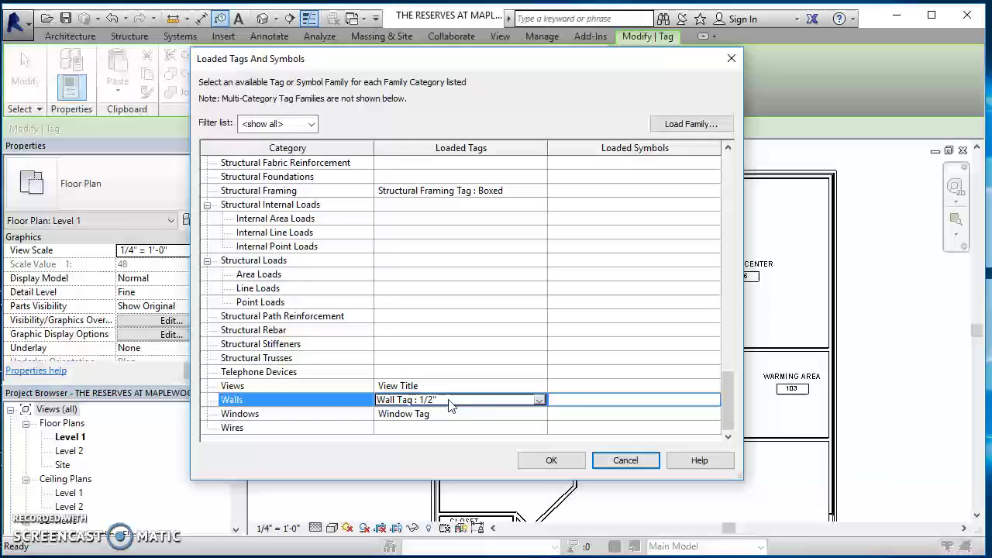
click(551, 460)
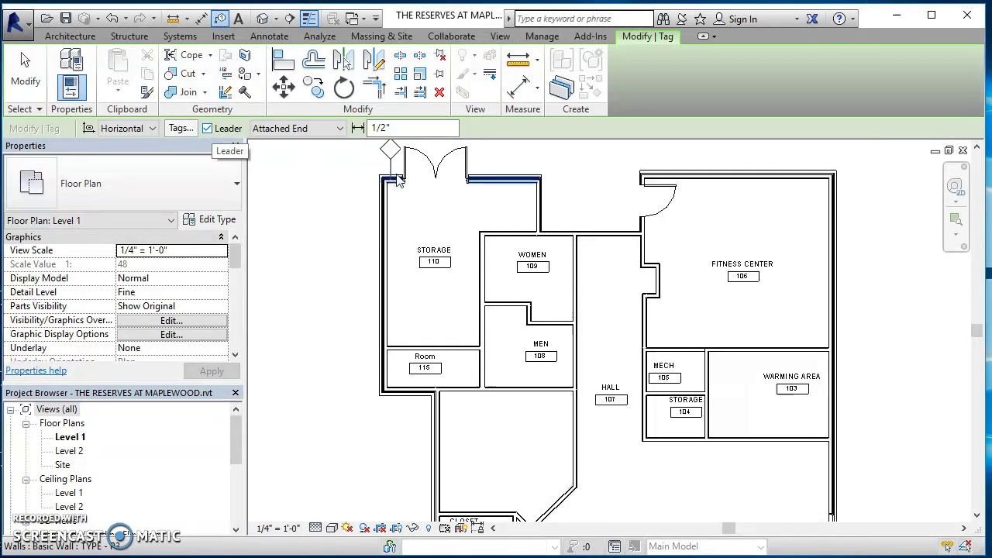
Step: Tag the Storage top wall, the Storage–Women wall and the Men top wall with leadered tags
scroll(500, 203, up, 2)
click(510, 181)
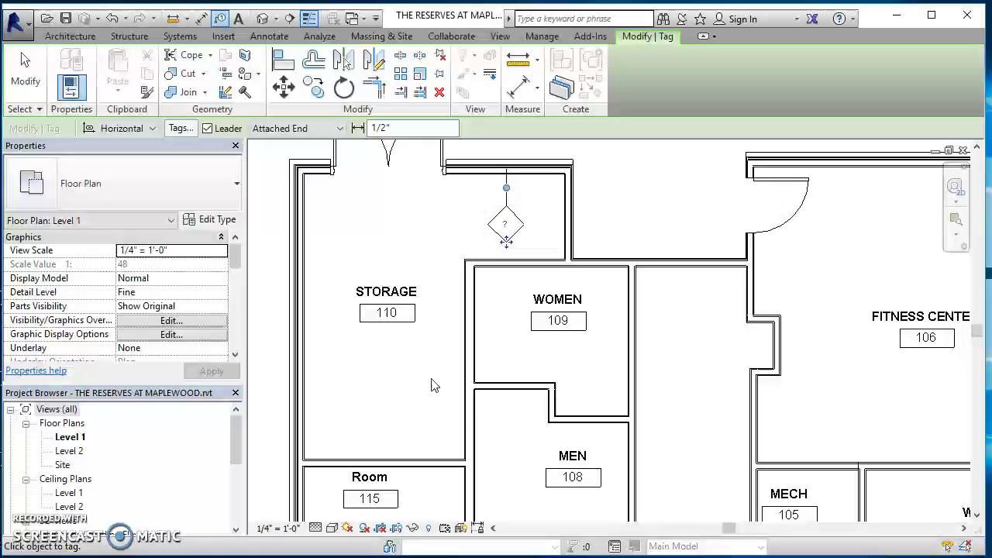
click(468, 348)
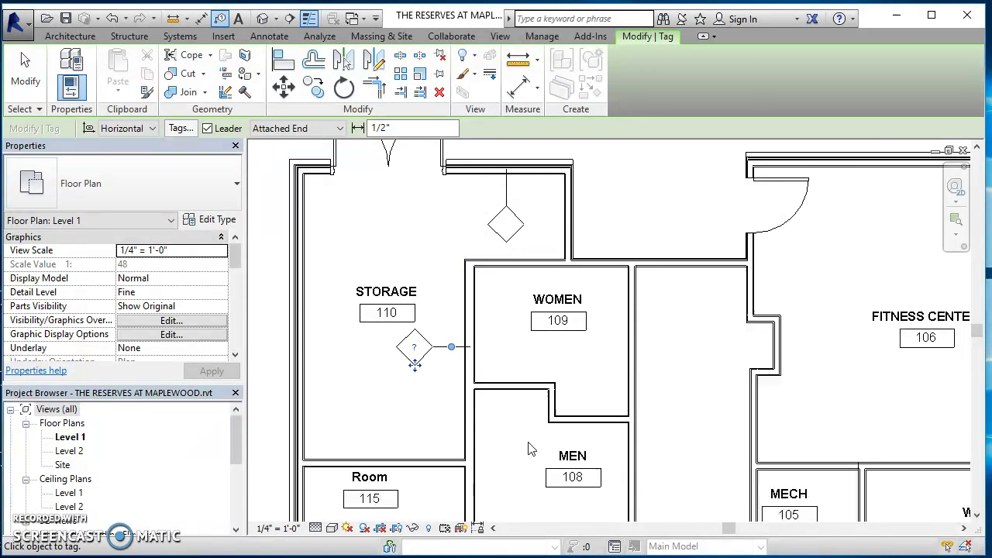
click(511, 389)
click(25, 71)
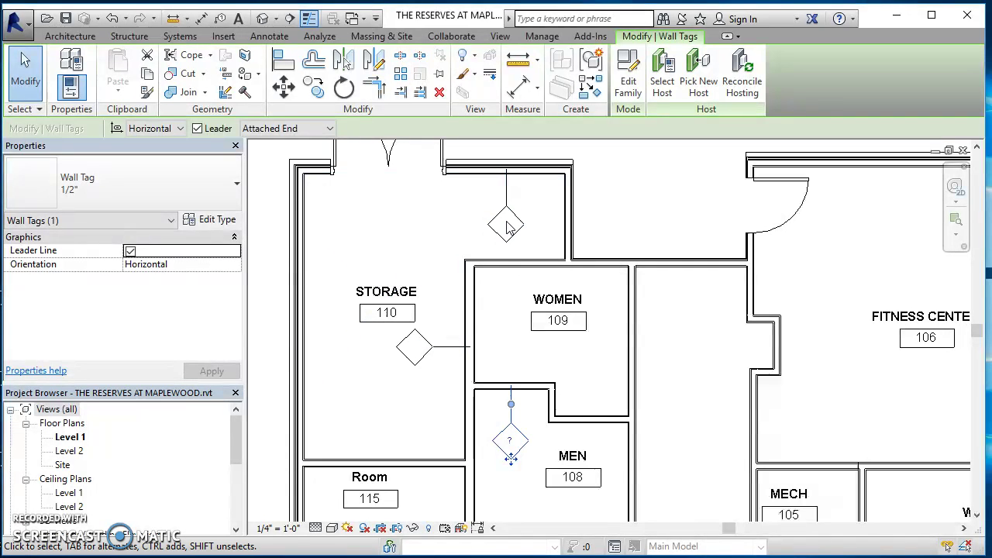
Step: Set the Type Mark of wall type TYPE - P2 to P2 from the Storage–Women wall
click(470, 312)
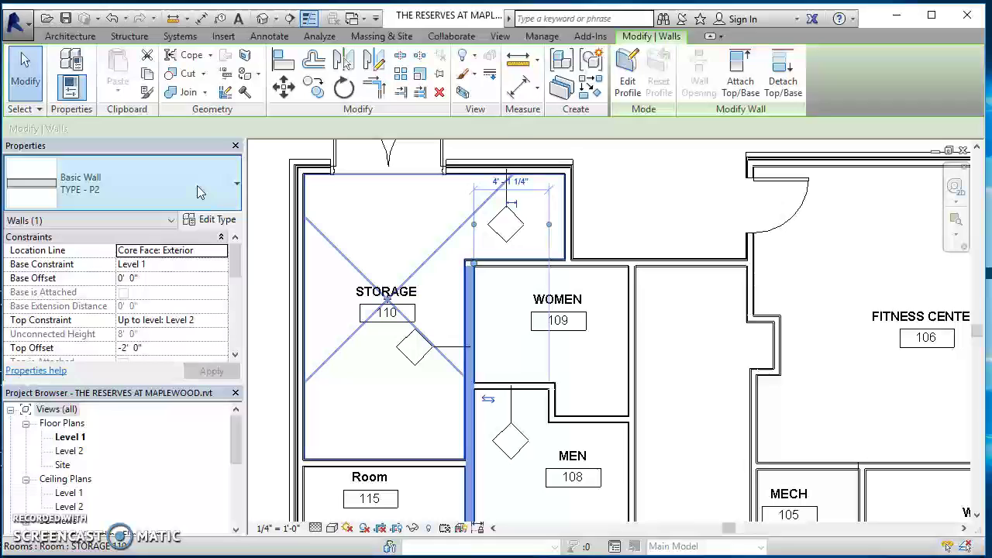
click(218, 221)
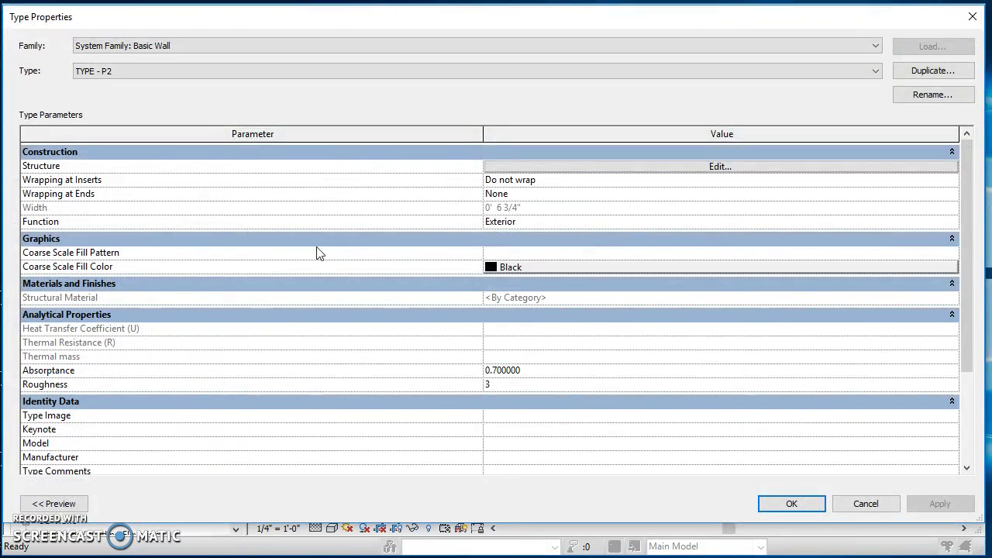
scroll(332, 358, down, 3)
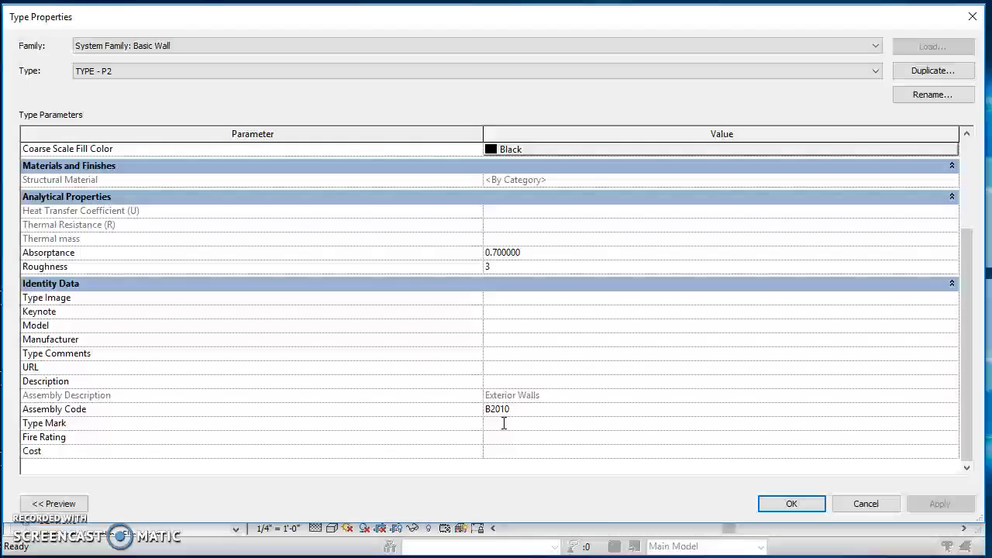
text(P2)
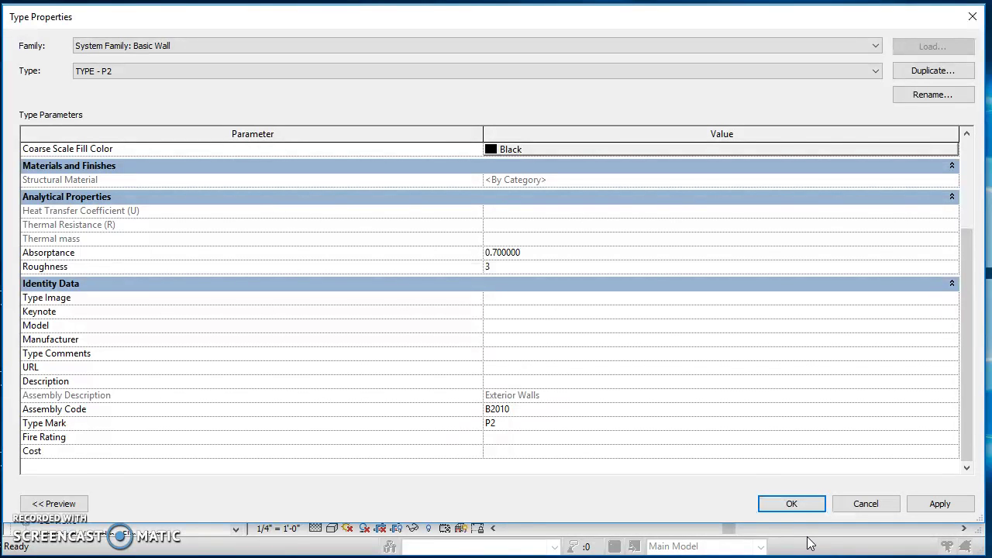
click(793, 505)
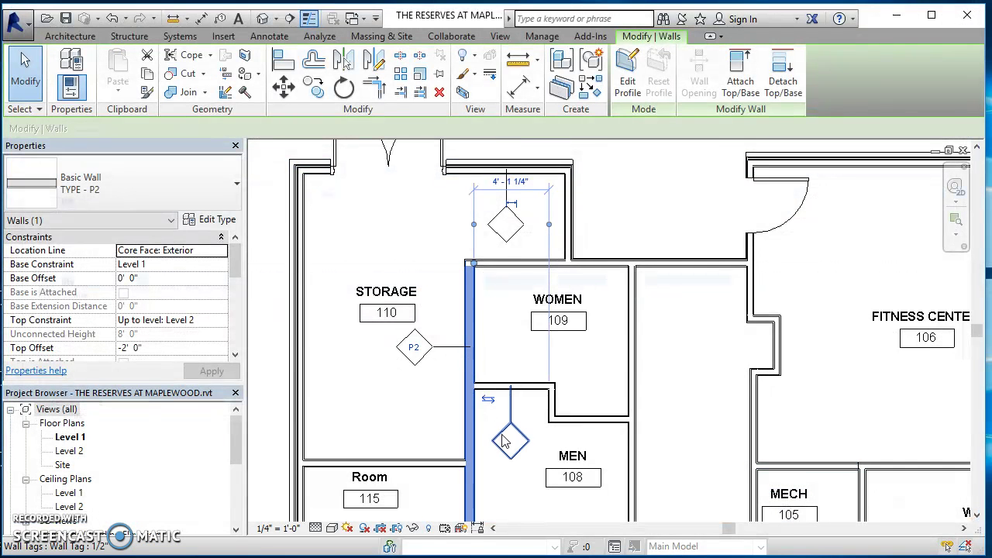
Step: Set the Type Mark of wall type TYPE - P1 to P1 from the Women–Men wall
click(691, 363)
scroll(496, 372, up, 2)
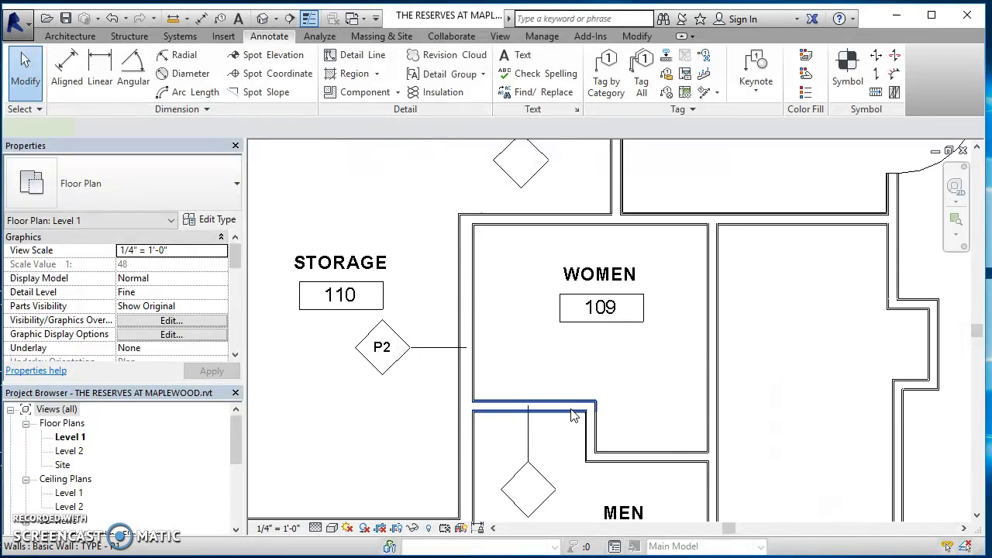
click(572, 411)
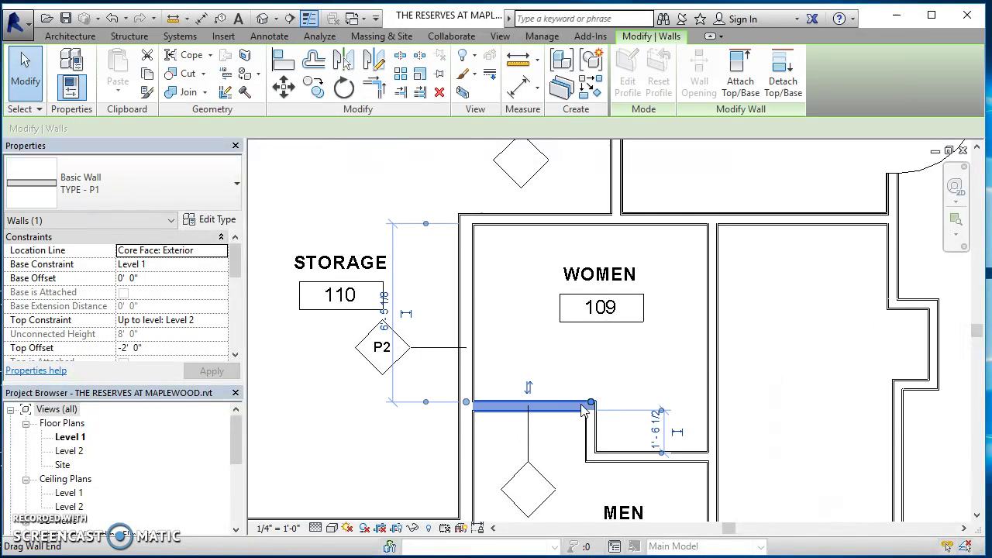
click(205, 223)
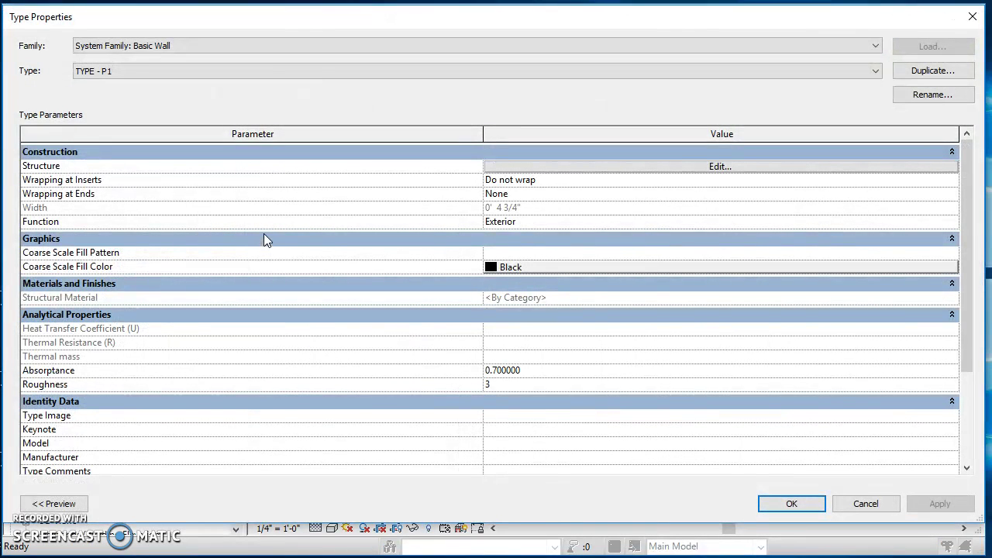
scroll(279, 403, down, 3)
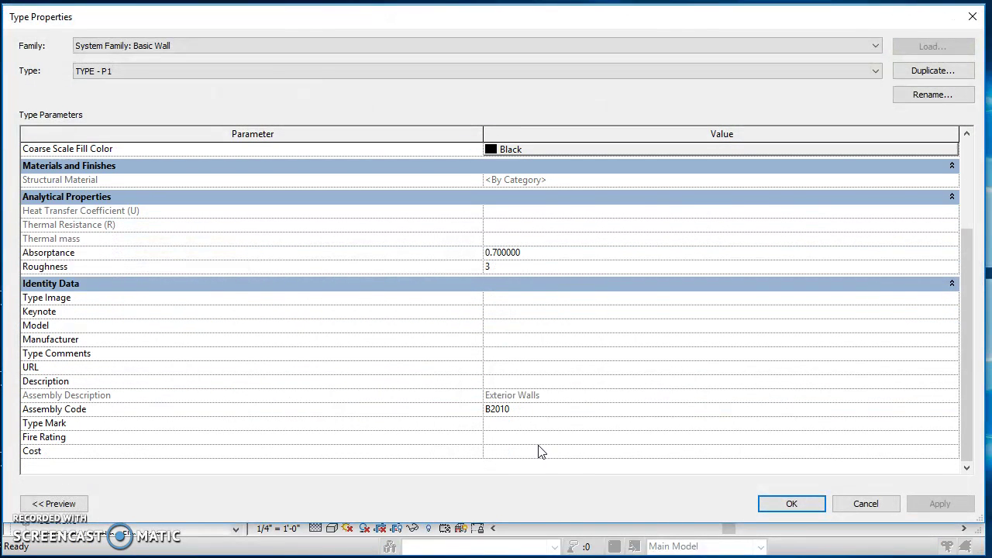
click(512, 423)
text(P1)
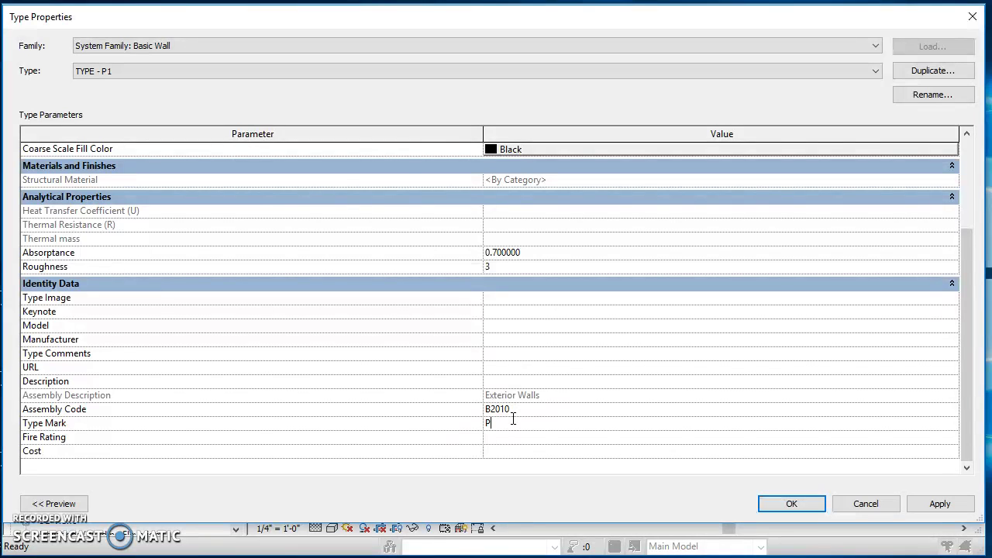
click(791, 503)
click(759, 359)
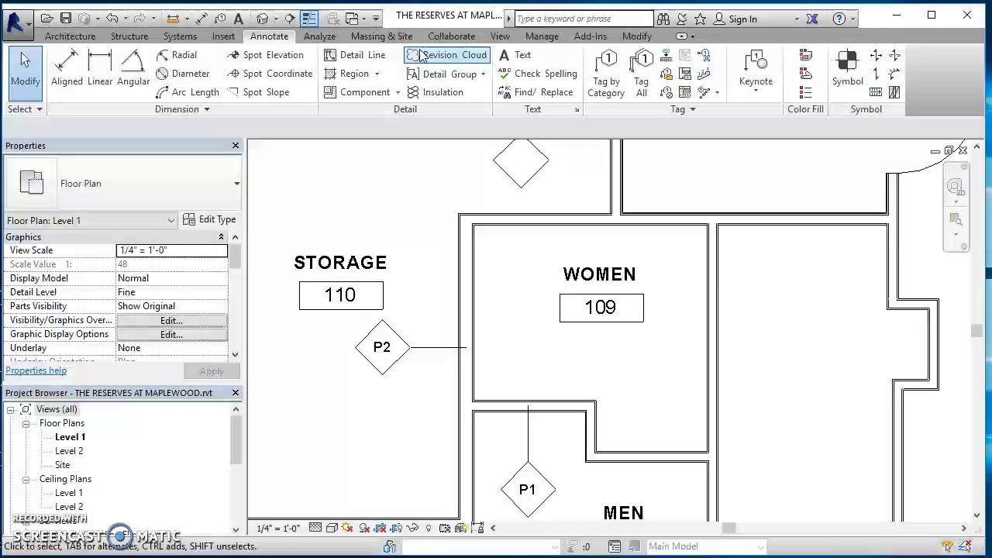
Step: Tag the walls below and right of WOMEN and the top and right walls of the room below MEN
click(607, 77)
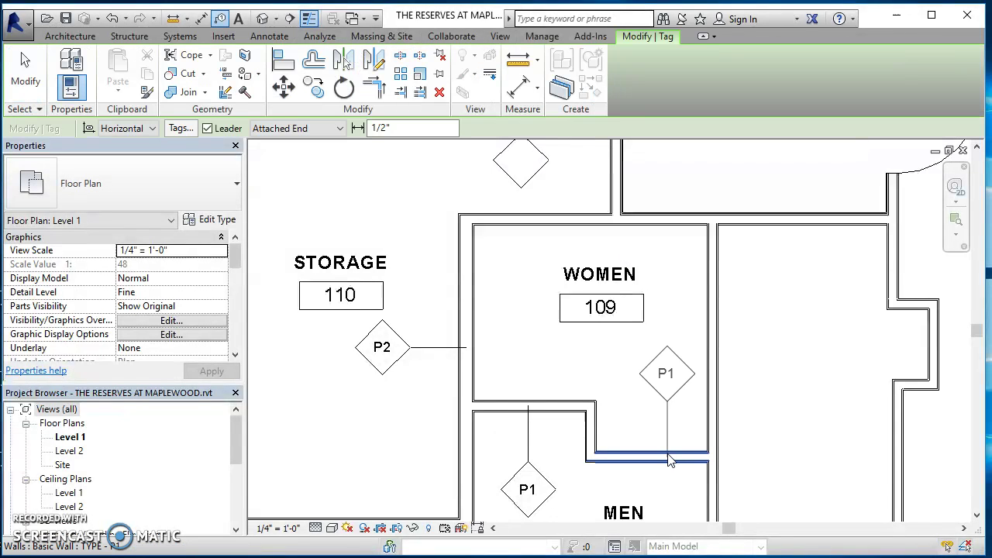
click(646, 456)
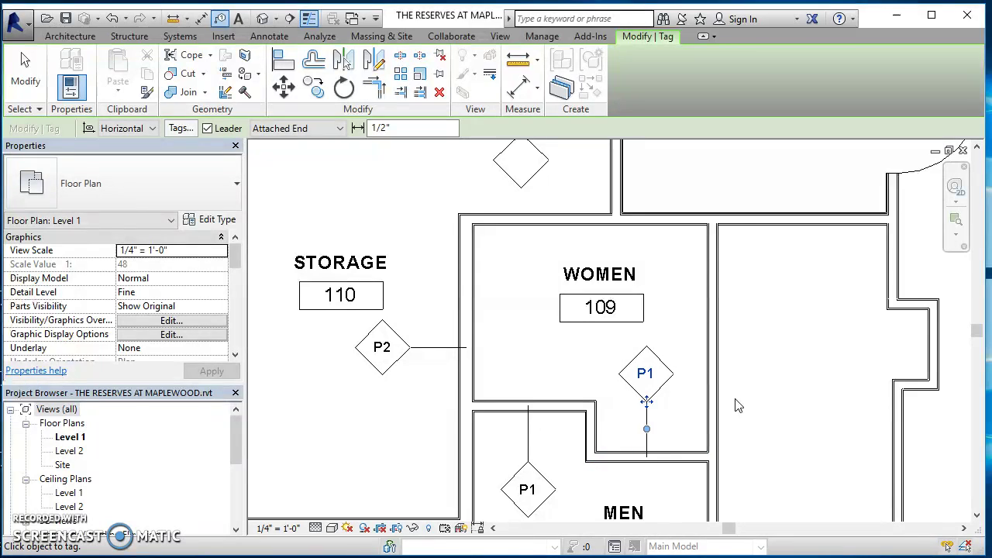
click(718, 336)
scroll(747, 367, down, 3)
middle_drag(773, 458, 685, 293)
click(572, 339)
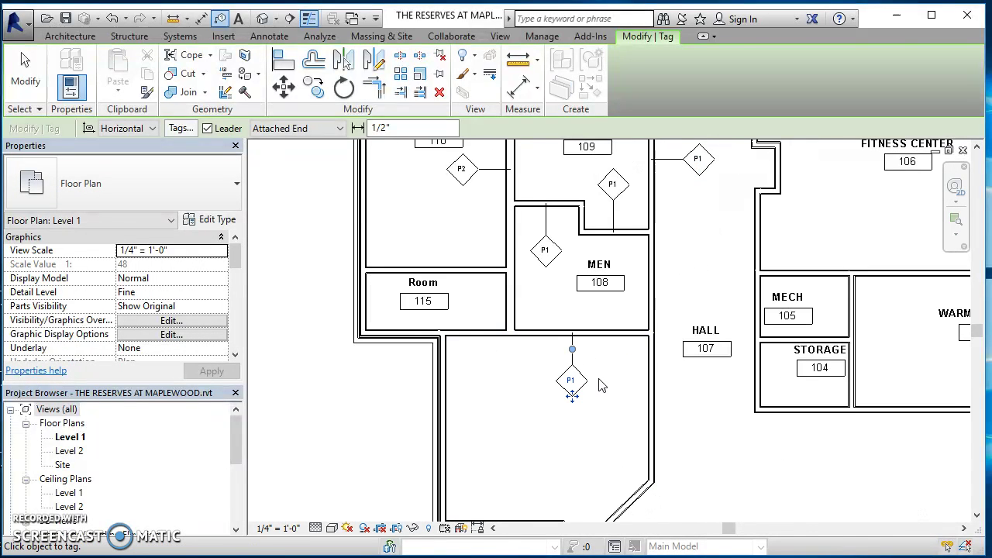
click(651, 447)
scroll(558, 431, up, 1)
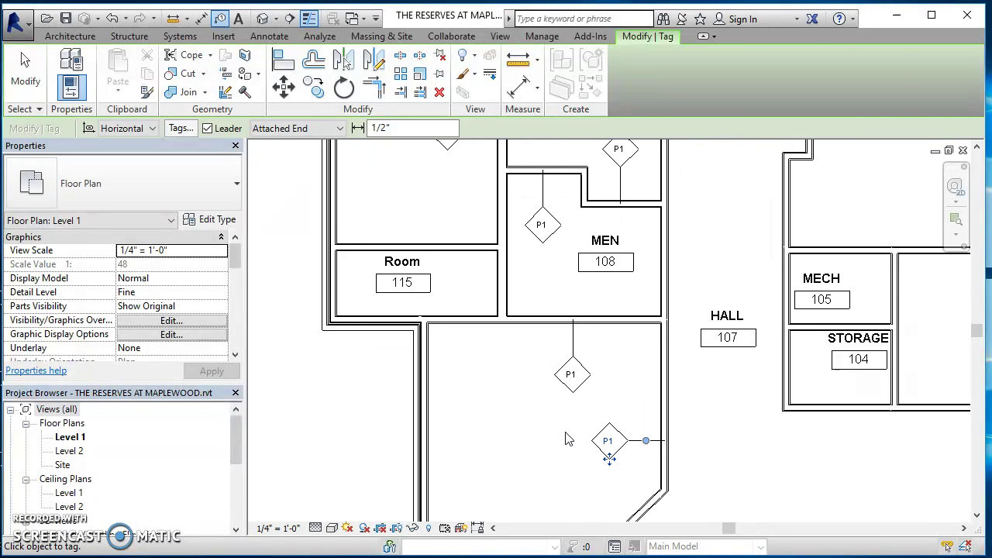
key(Escape)
key(Escape)
Step: Select the wall left of the men's room
middle_drag(514, 465, 428, 510)
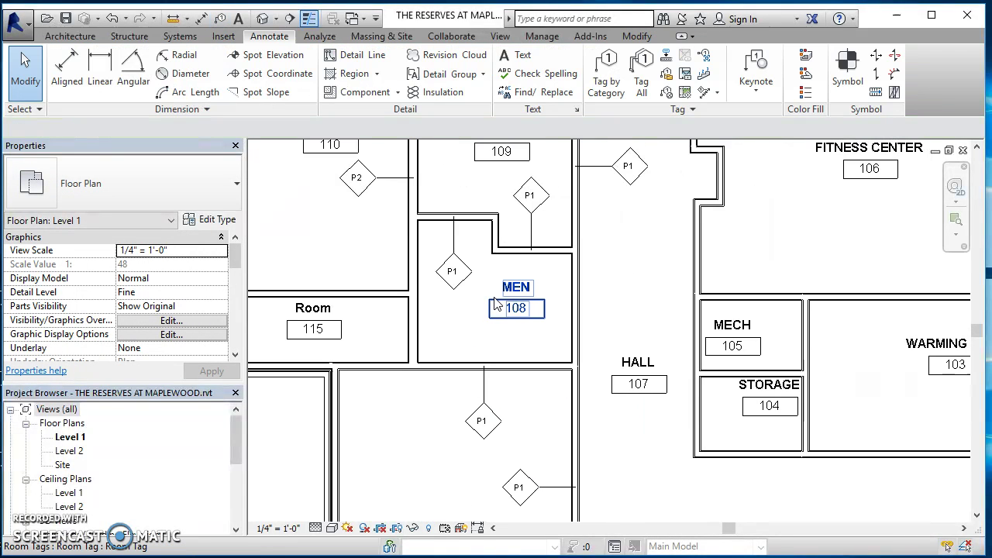
scroll(588, 248, up, 1)
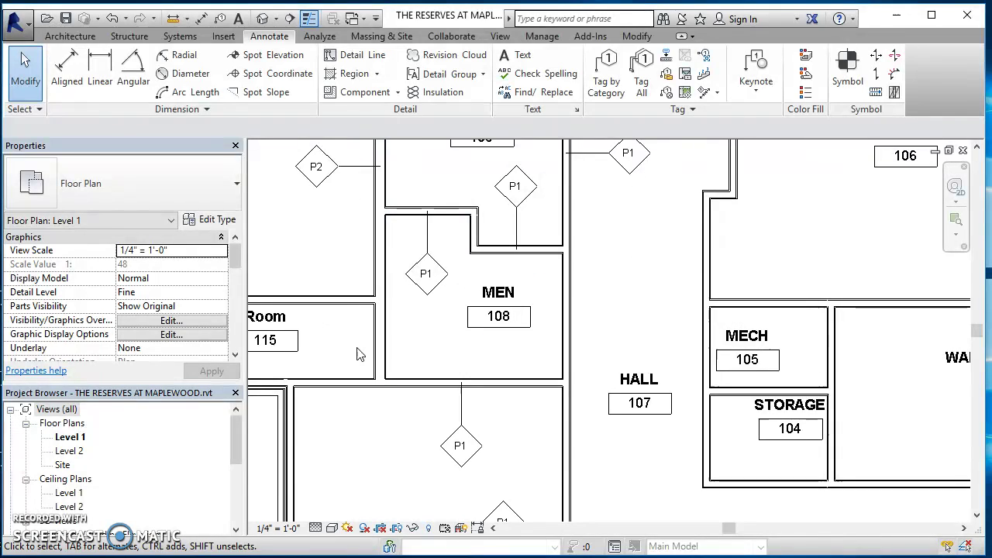
click(377, 355)
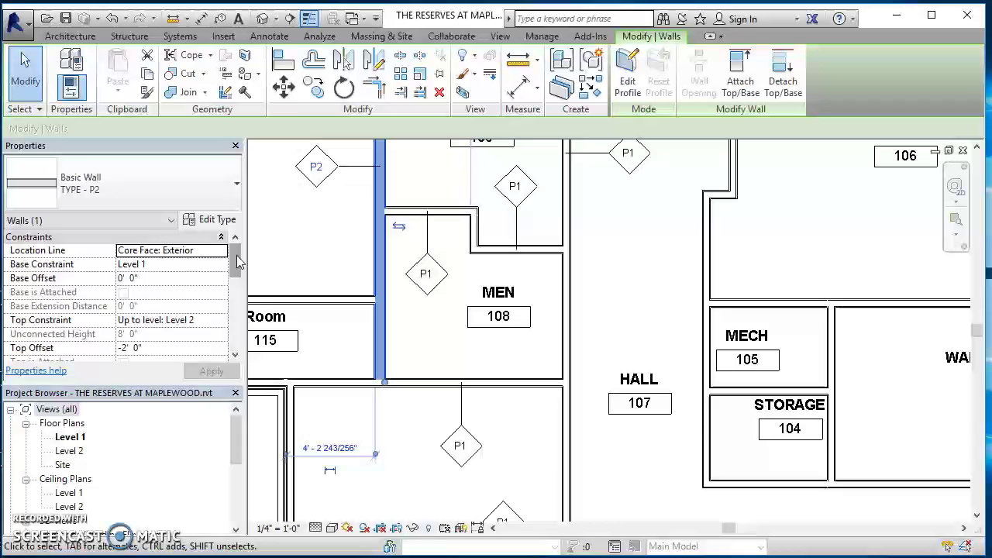
mouse_move(233, 264)
mouse_down()
mouse_move(241, 346)
mouse_move(239, 252)
mouse_up()
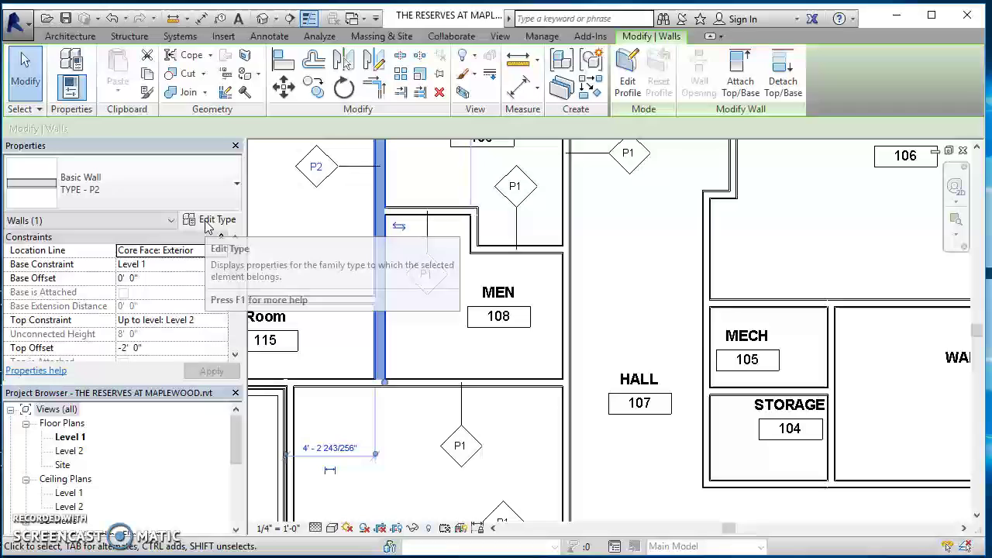
key(Escape)
scroll(326, 226, down, 2)
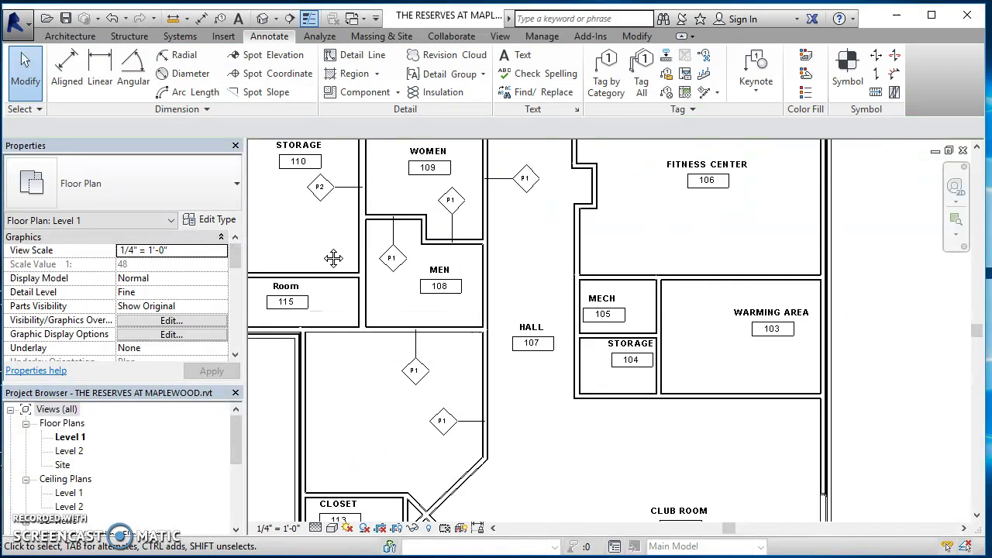
middle_drag(333, 256, 416, 355)
scroll(416, 355, up, 3)
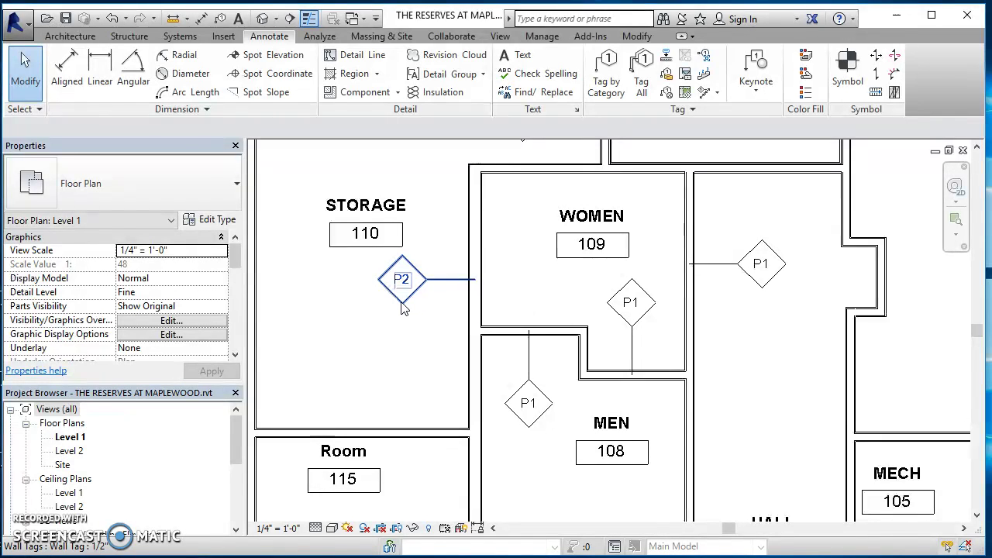
click(402, 307)
click(137, 179)
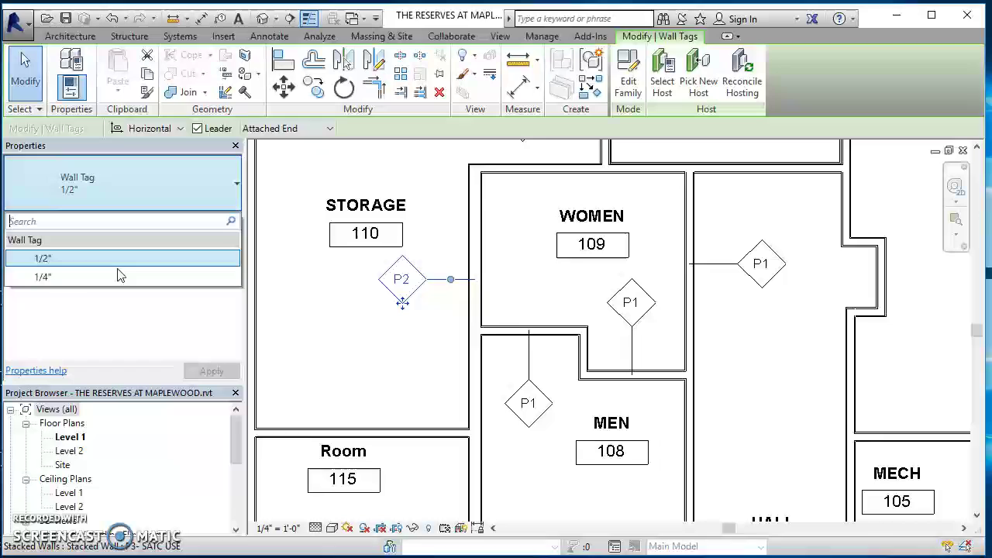
click(120, 277)
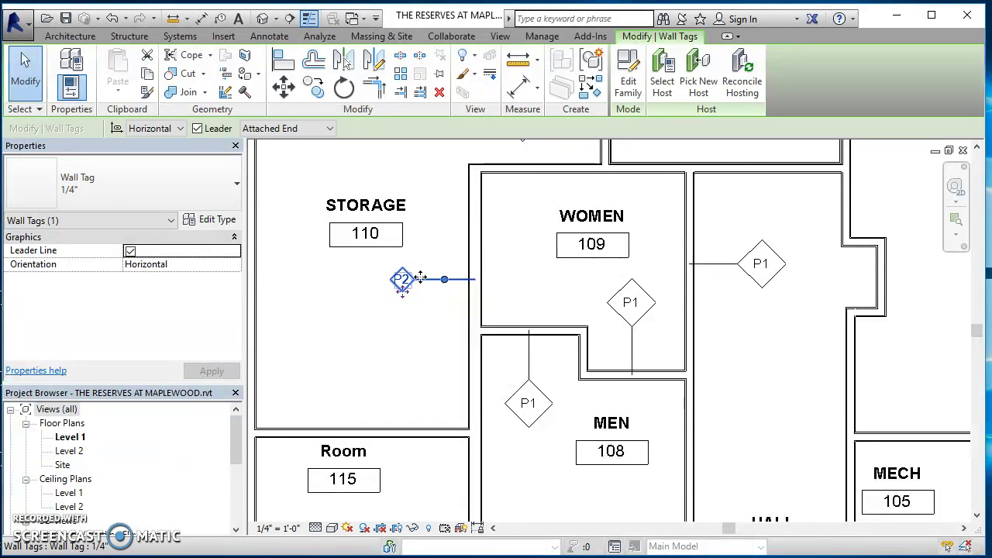
scroll(420, 278, up, 2)
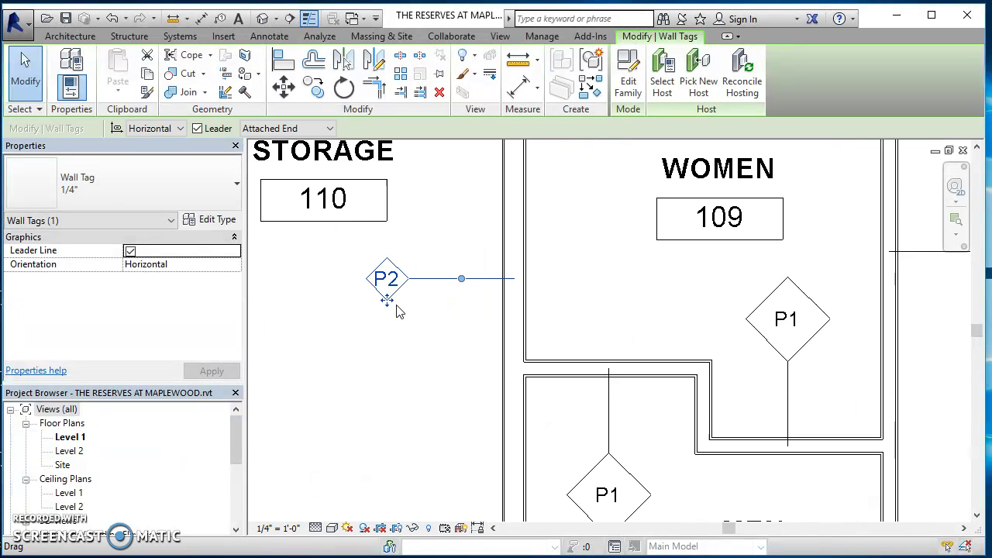
click(208, 188)
click(124, 258)
click(358, 380)
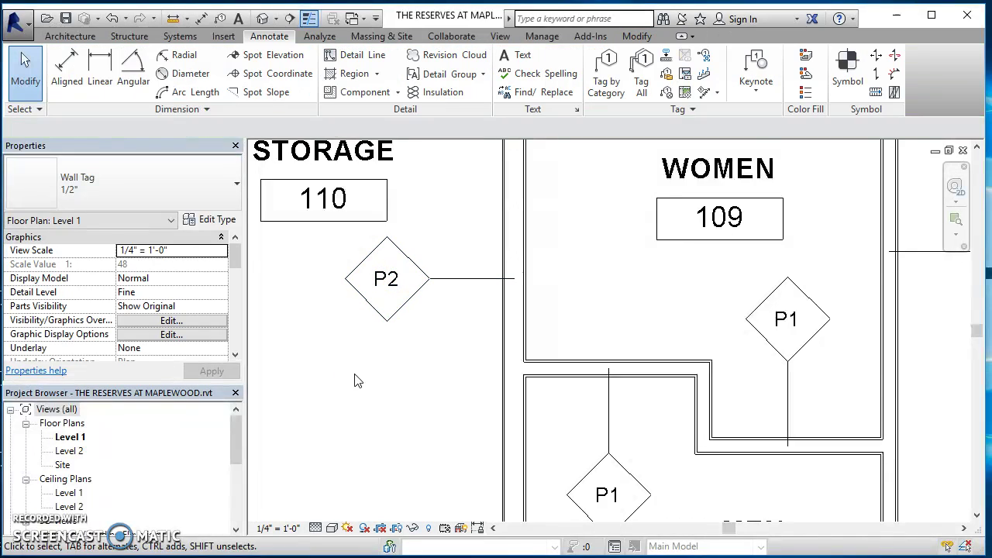
Step: In Load Family, browse Annotations > Architectural, preview the standard Wall Tag, and return to US Imperial
click(225, 37)
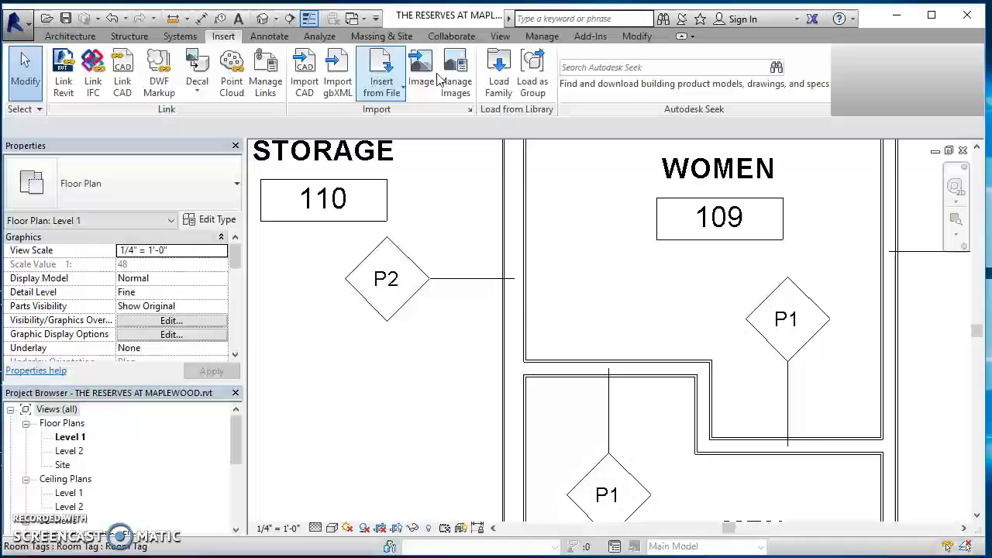
click(505, 87)
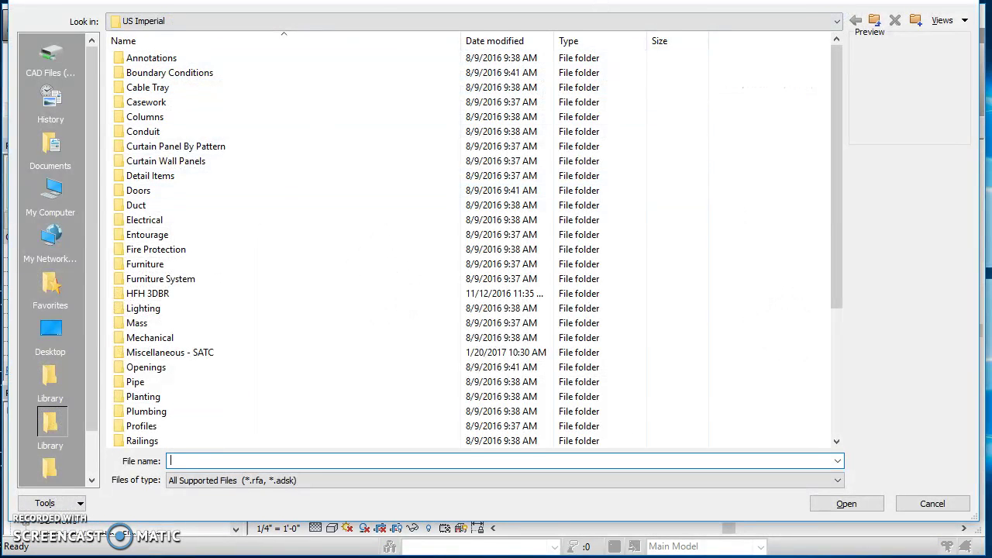
drag(594, 0, 596, 17)
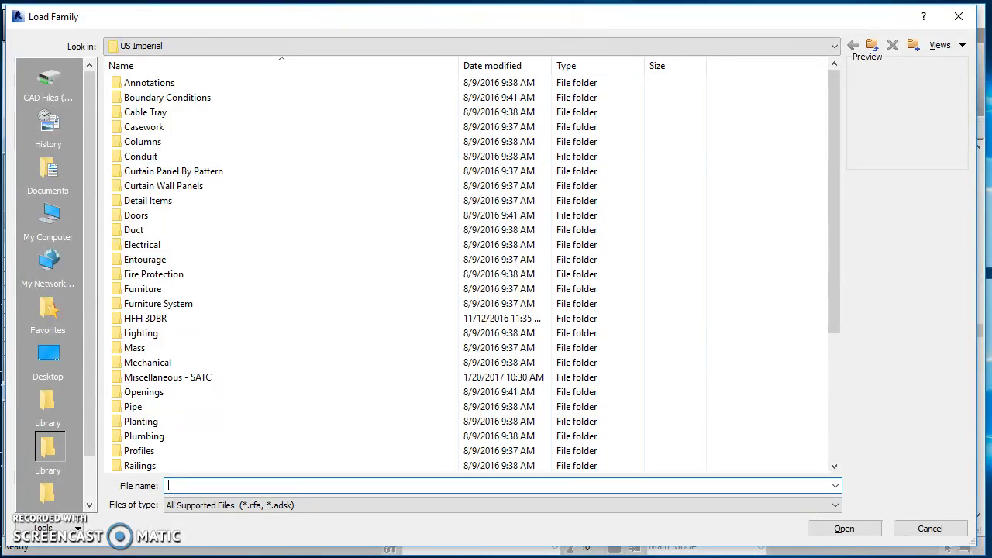
click(203, 303)
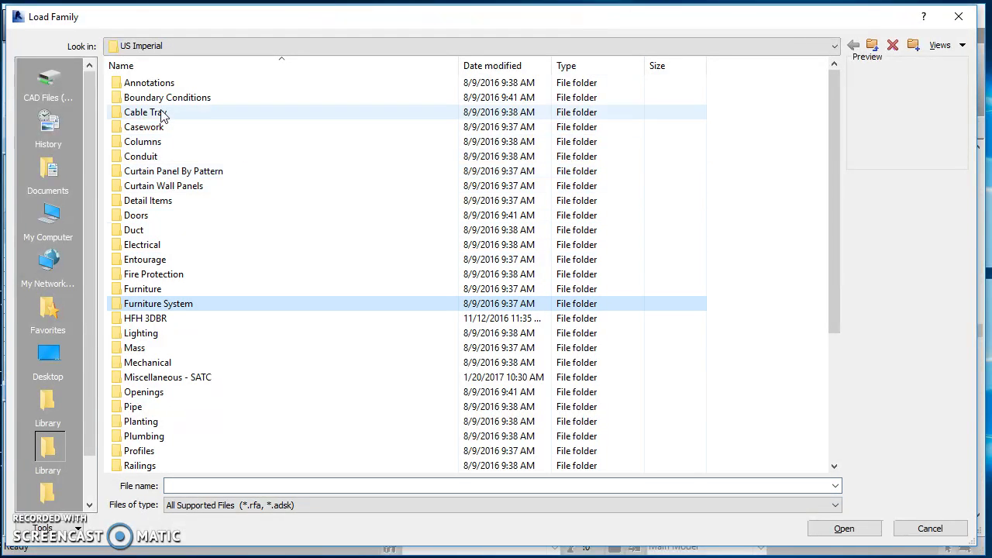
double_click(152, 84)
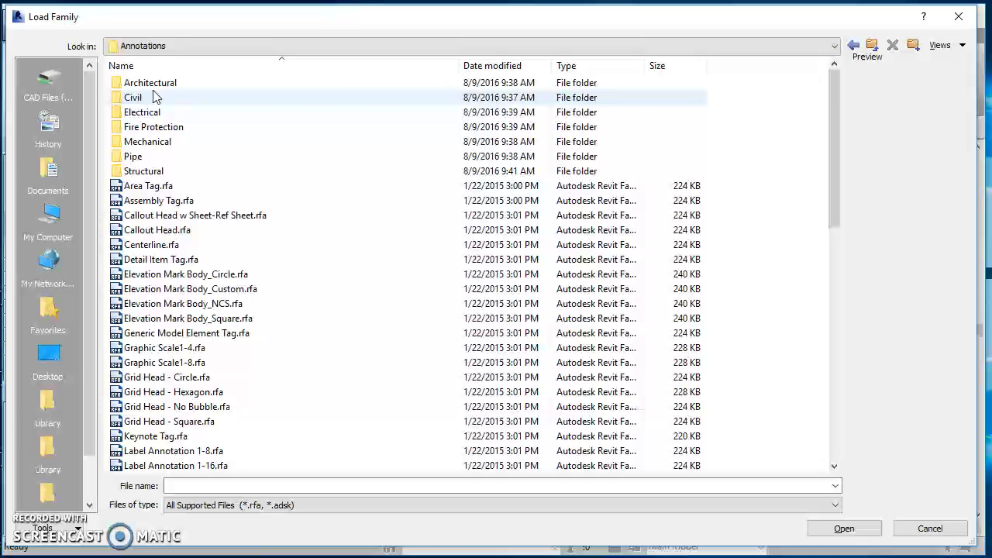
scroll(154, 96, down, 10)
scroll(154, 96, up, 10)
click(145, 86)
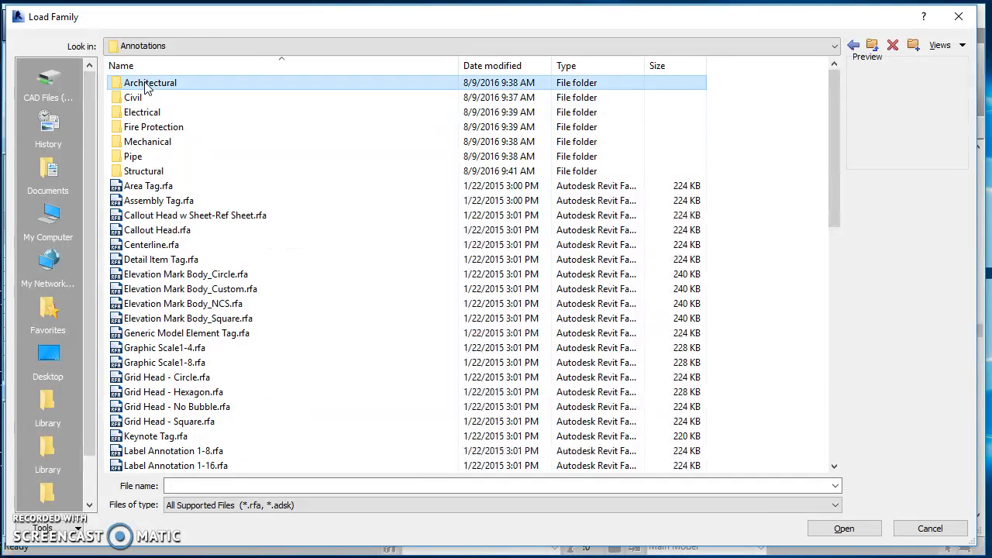
double_click(145, 85)
click(157, 307)
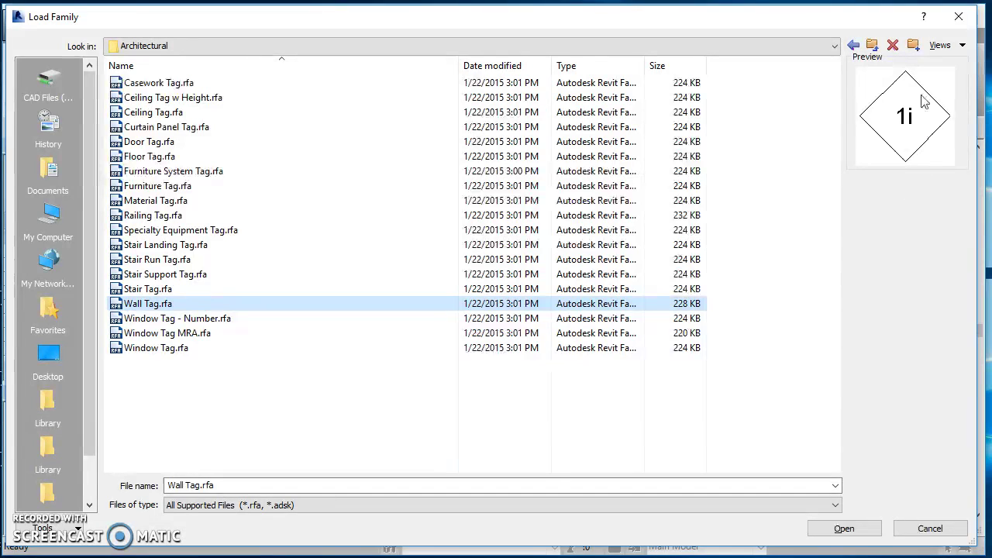
click(872, 48)
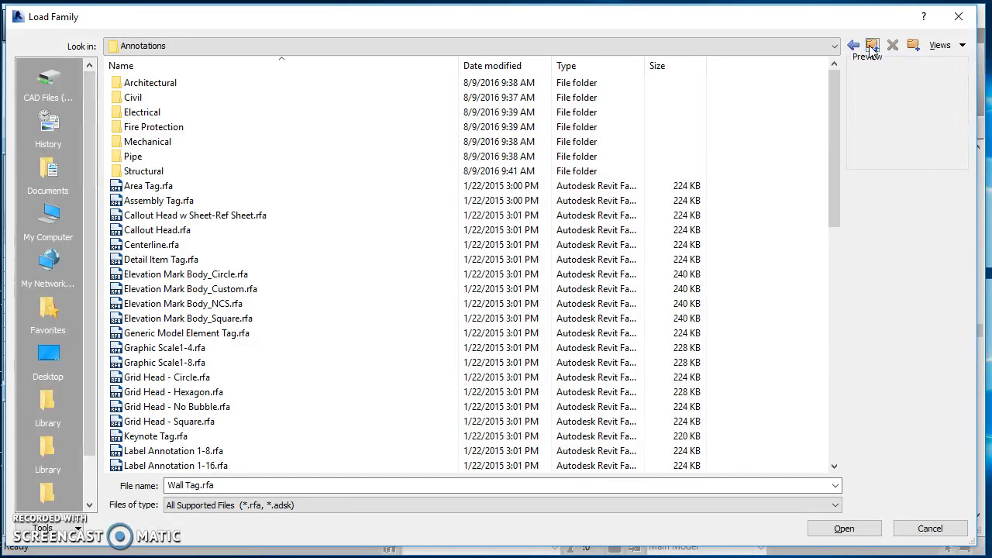
click(872, 48)
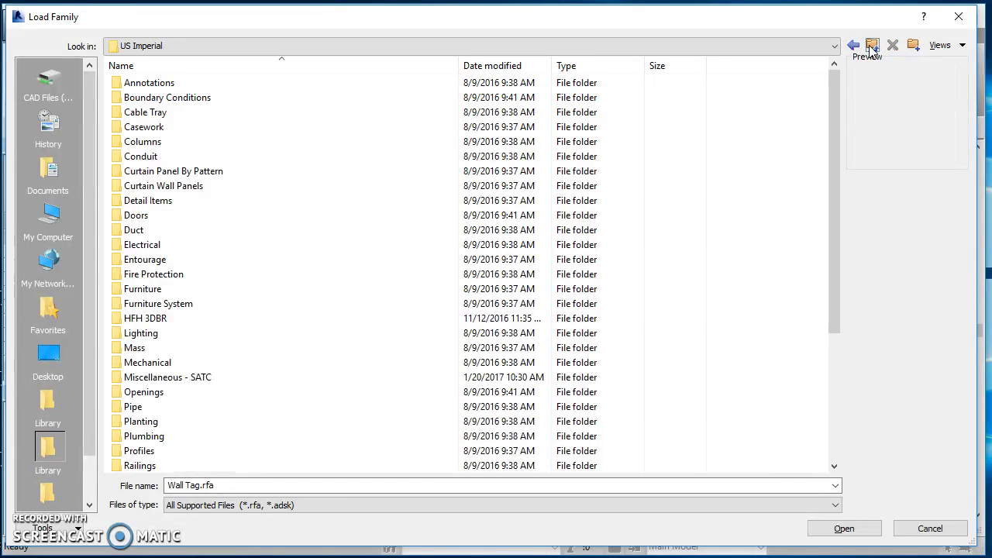
Step: Load SATC Wall Tag.rfa from the Miscellaneous - SATC folder
double_click(164, 379)
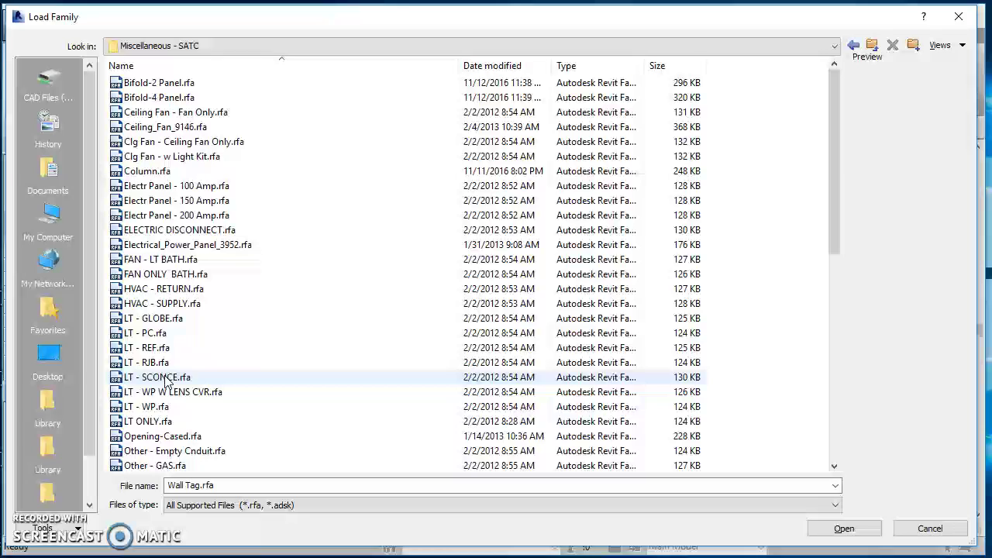
scroll(220, 393, down, 4)
scroll(221, 394, down, 6)
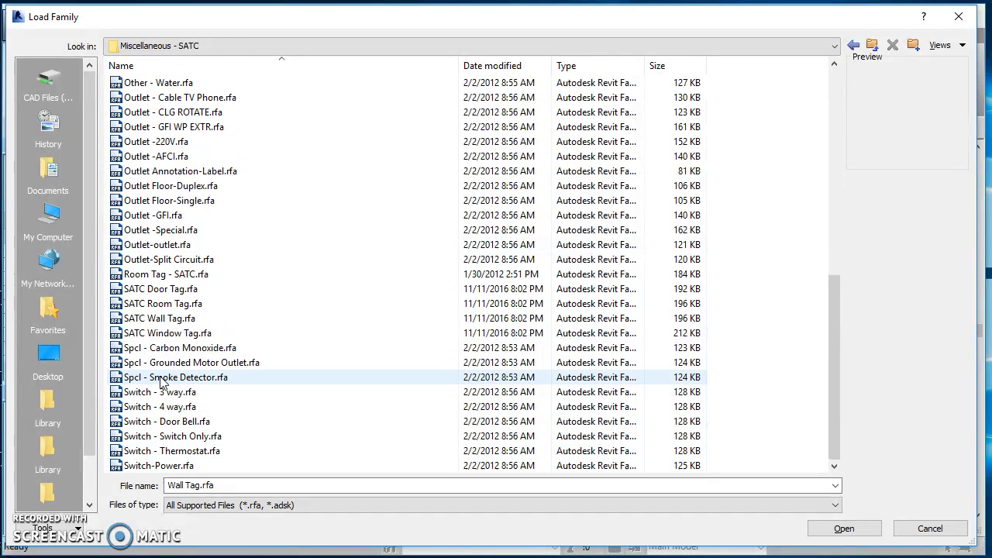
click(151, 321)
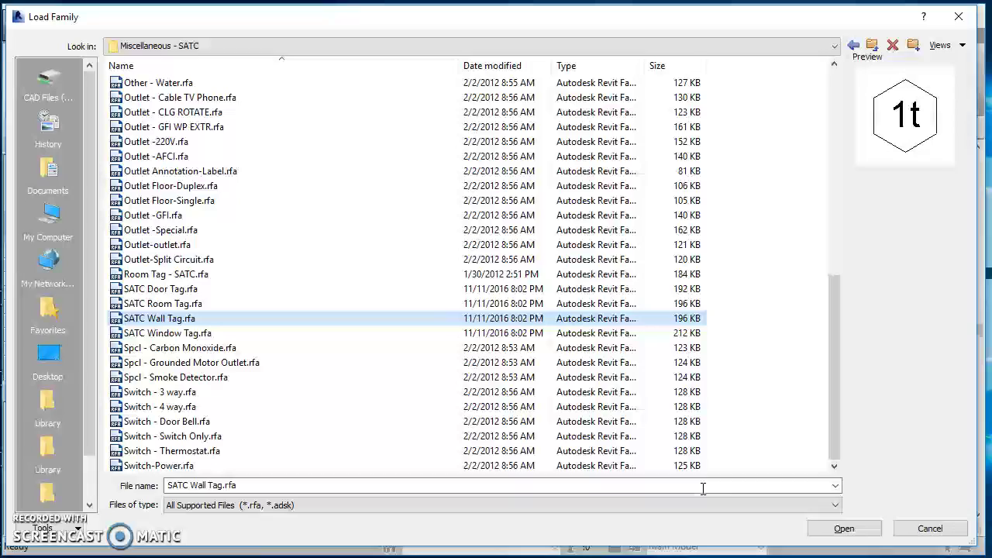
click(846, 529)
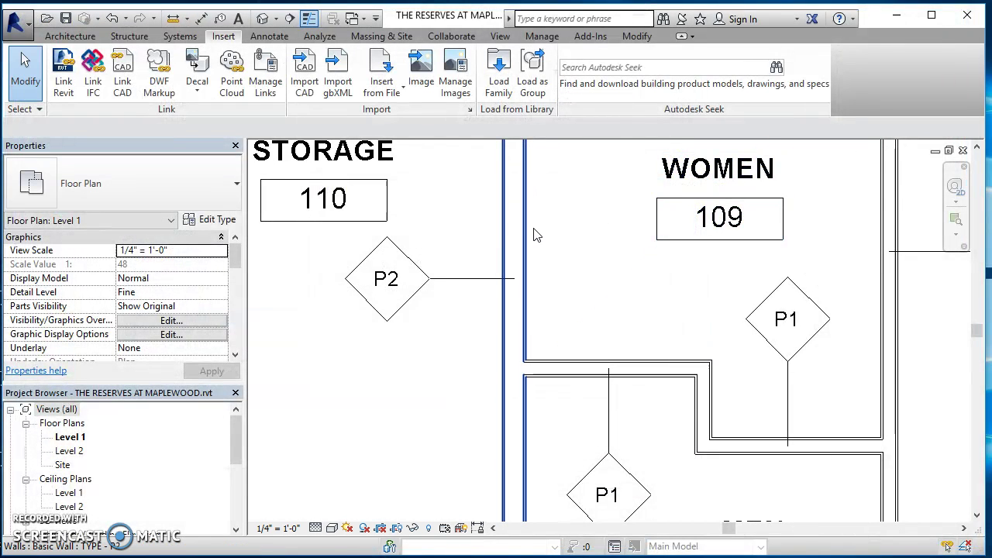
Step: Window-select the whole plan and filter the selection down to the Wall Tags category
scroll(450, 286, down, 3)
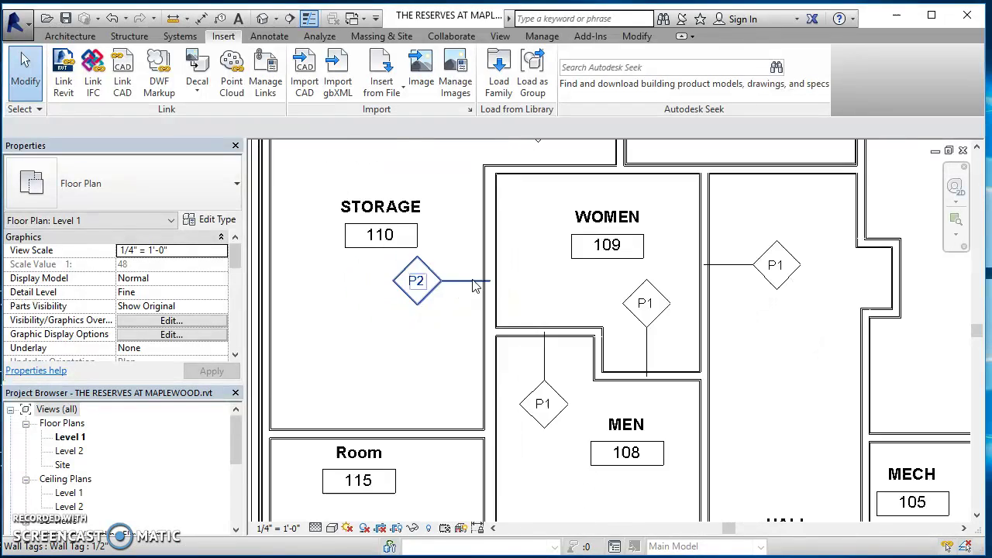
scroll(487, 320, down, 6)
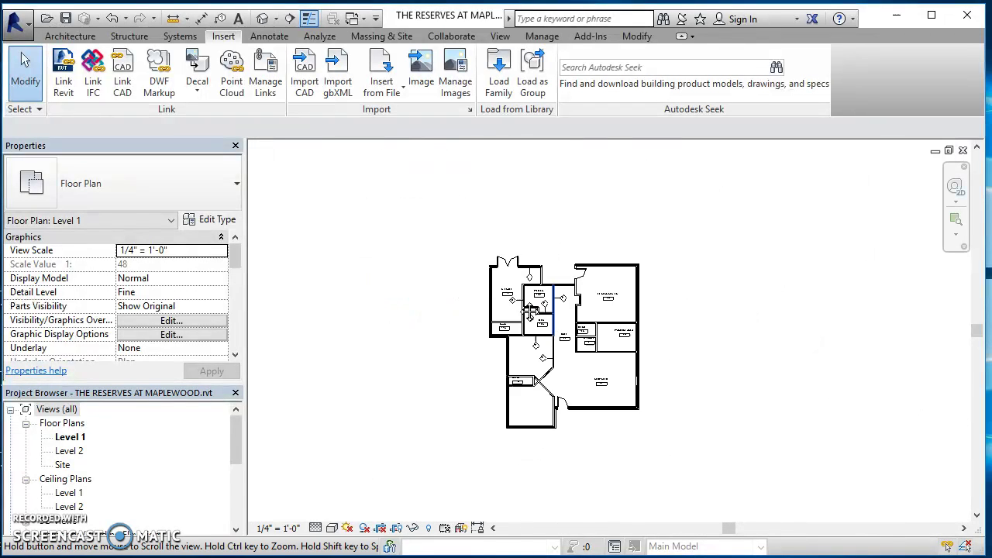
drag(369, 161, 676, 479)
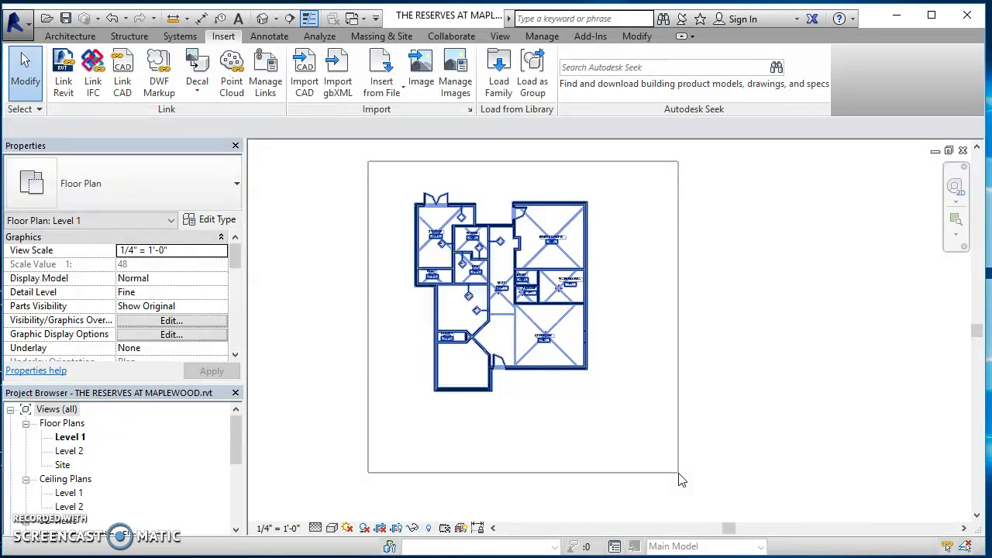
drag(680, 479, 680, 479)
click(628, 77)
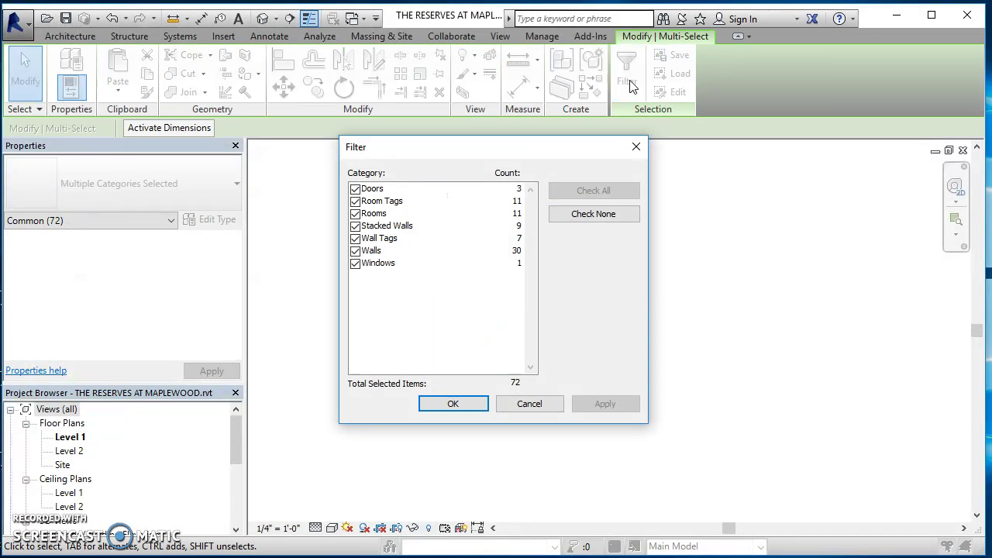
click(597, 217)
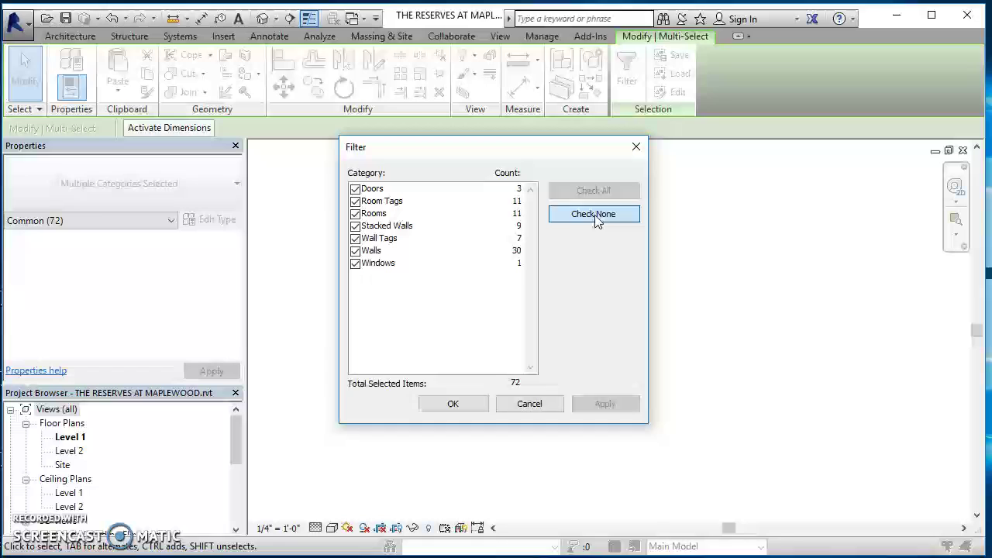
click(356, 239)
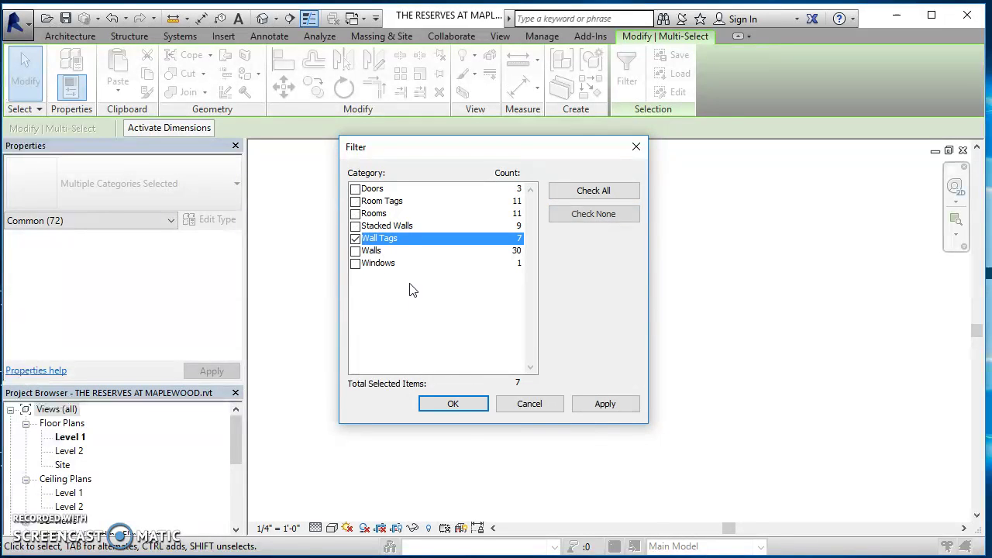
click(453, 403)
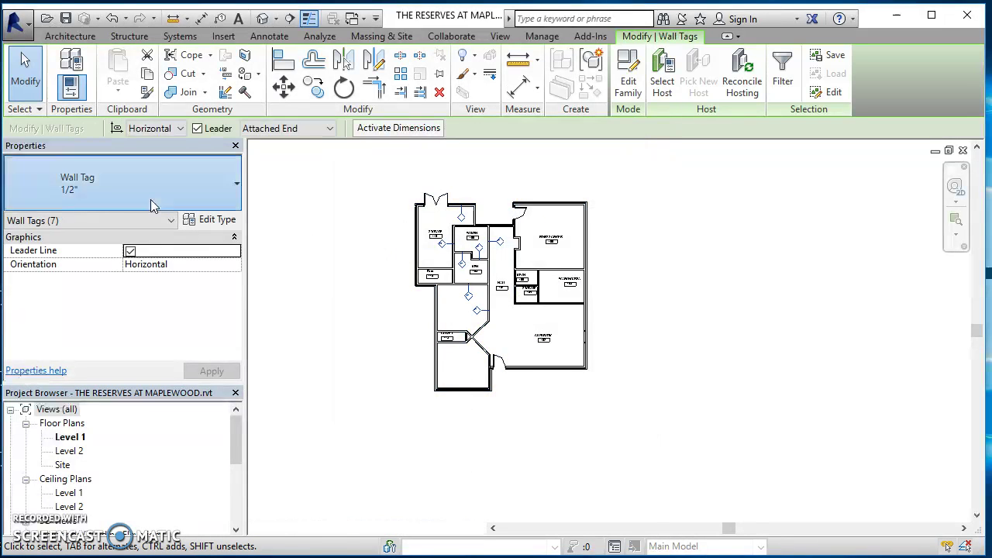
Step: Switch the seven selected wall tags from Wall Tag 1/2" to the SATC Wall Tag type
click(154, 197)
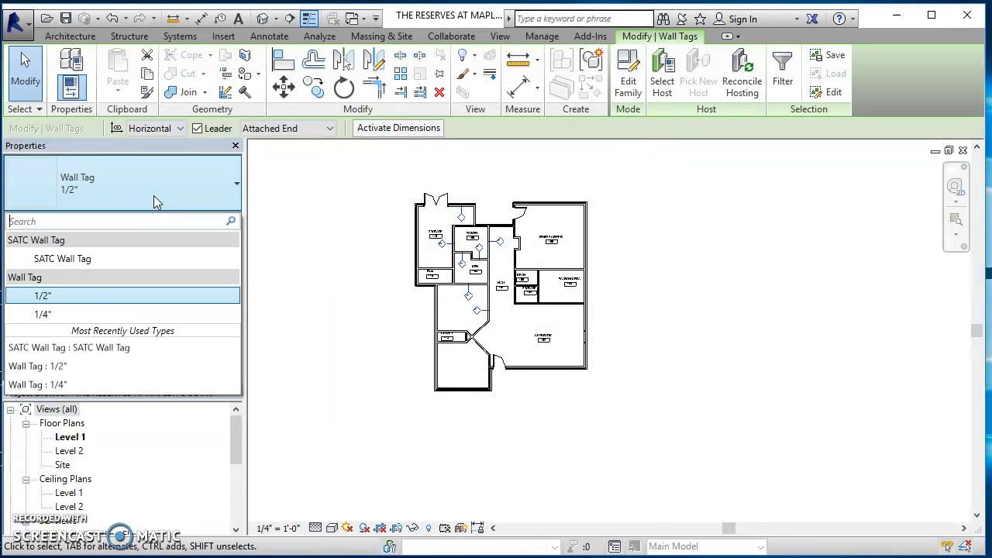
click(76, 261)
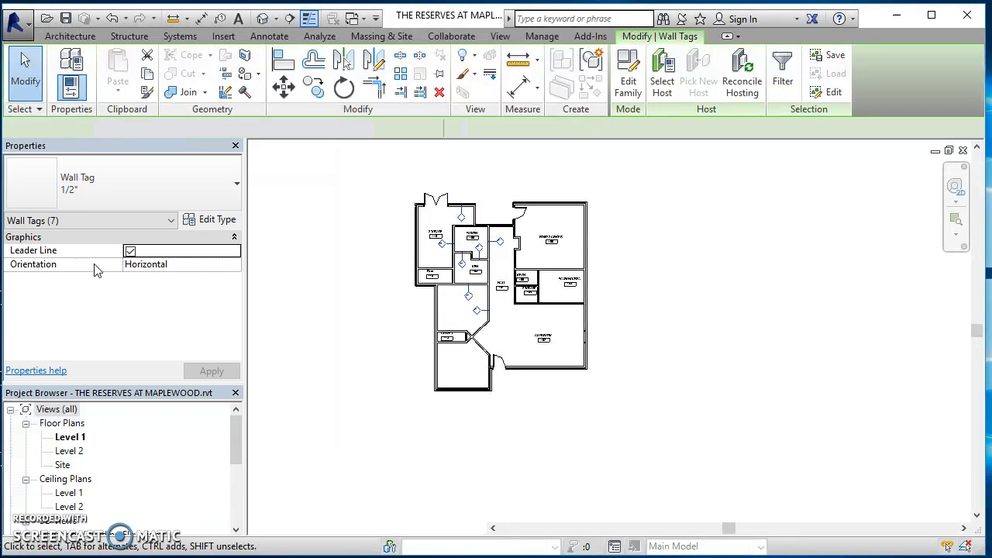
scroll(496, 256, up, 4)
scroll(496, 255, up, 4)
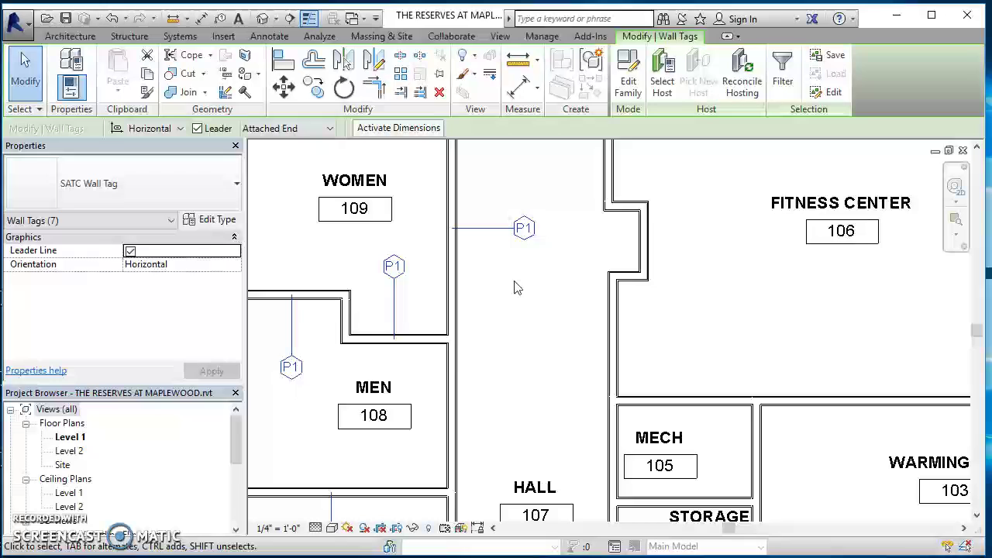
click(25, 70)
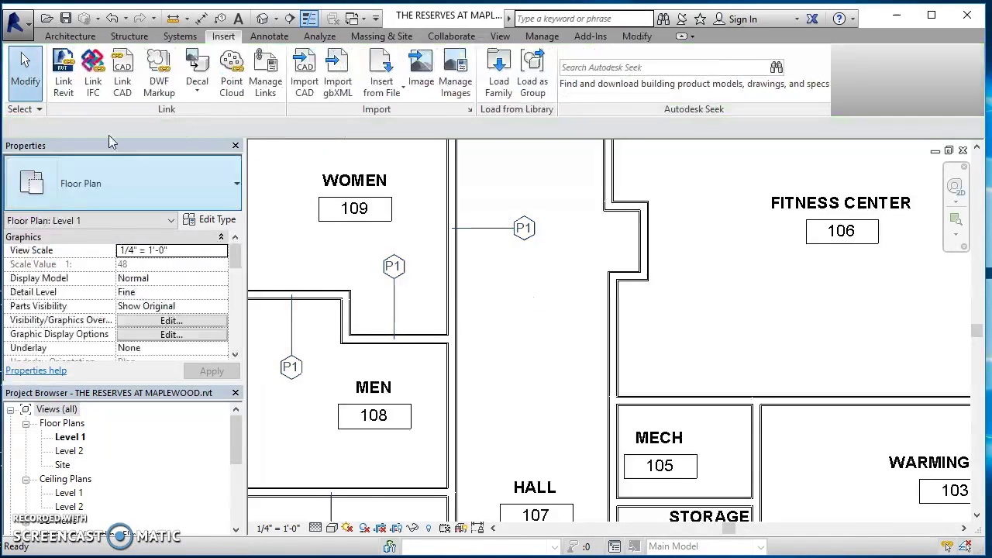
scroll(511, 287, down, 2)
middle_drag(564, 321, 619, 360)
scroll(644, 339, down, 2)
scroll(616, 362, down, 1)
scroll(508, 341, up, 3)
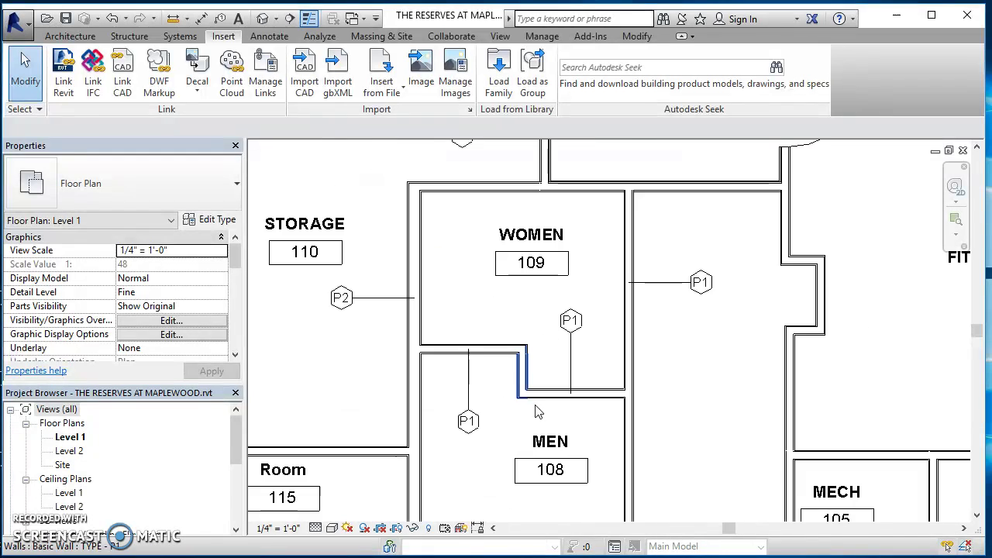
scroll(738, 417, down, 4)
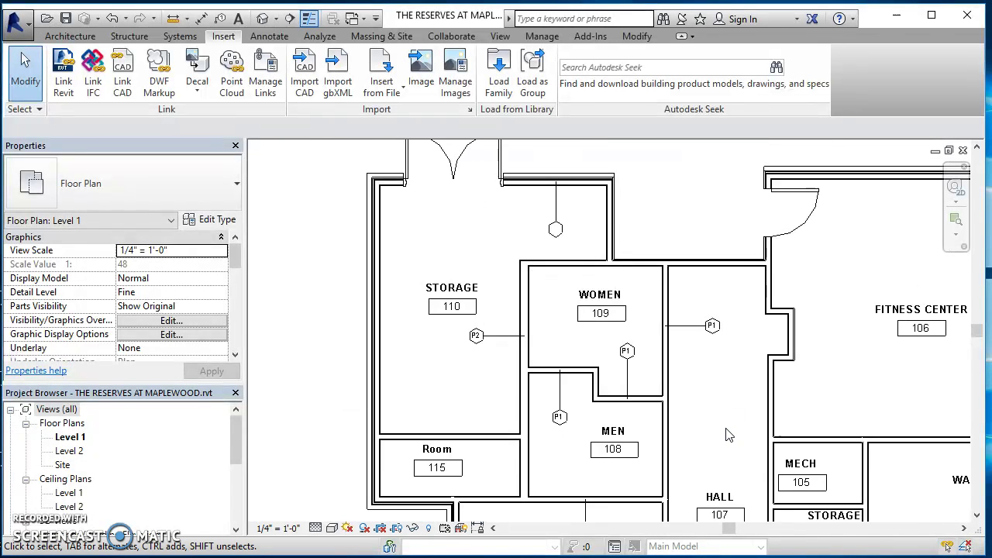
middle_drag(714, 436, 565, 314)
scroll(564, 314, down, 1)
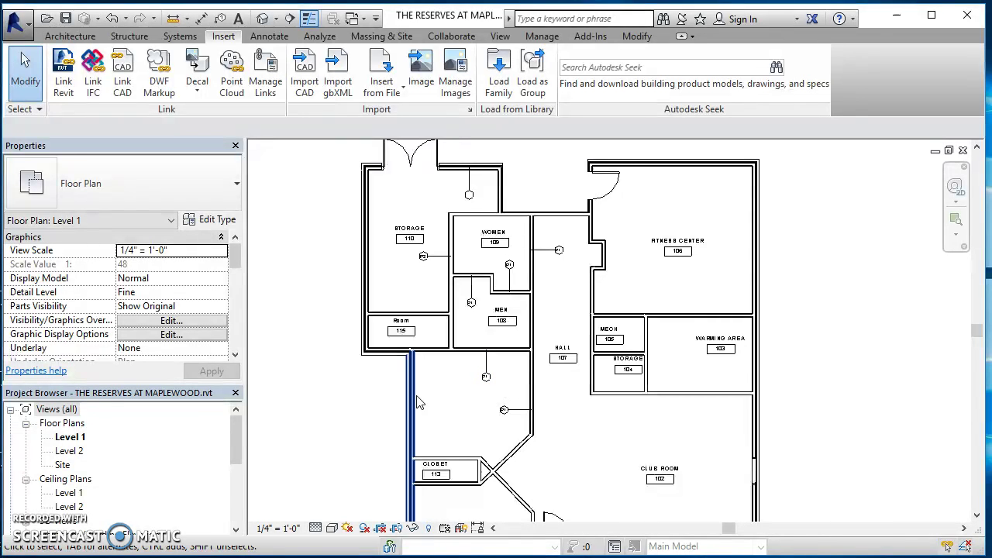
key(z)
key(f)
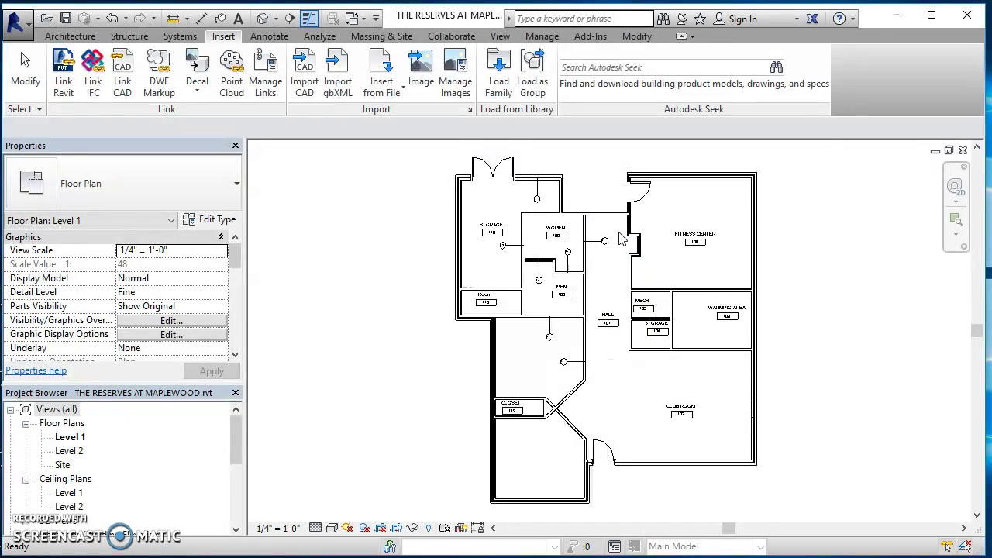
scroll(605, 241, up, 3)
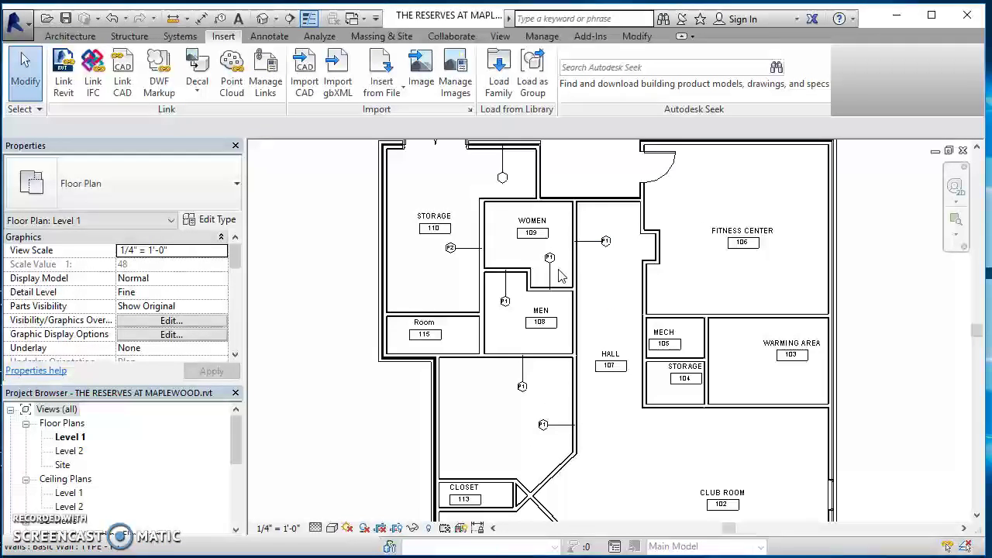